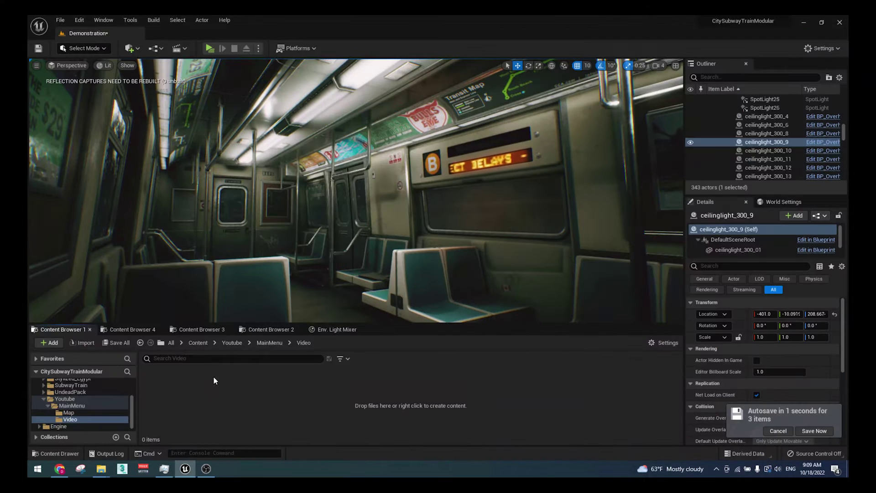
# Create a UserWidget-based widget blueprint named UI_Menu in the Video folder
pyautogui.rightClick(181, 404)
pyautogui.moveTo(210, 392)
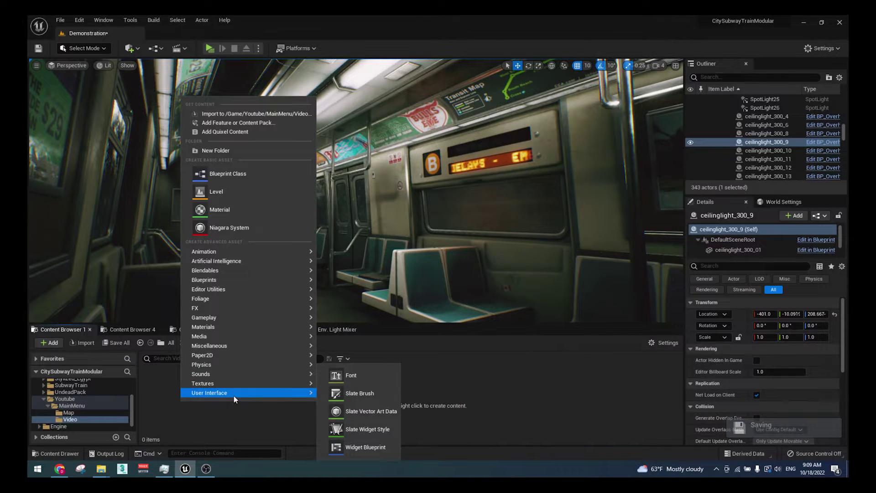
pyautogui.click(361, 444)
pyautogui.click(380, 214)
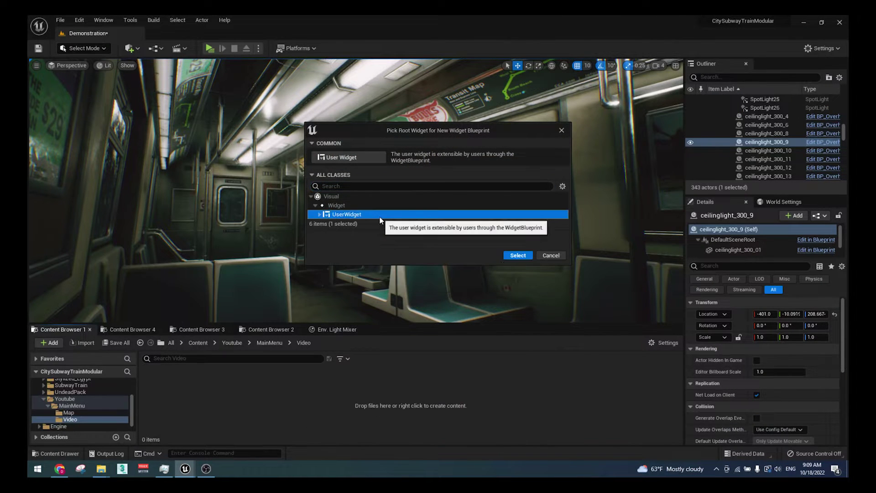
pyautogui.click(522, 258)
pyautogui.write('UI')
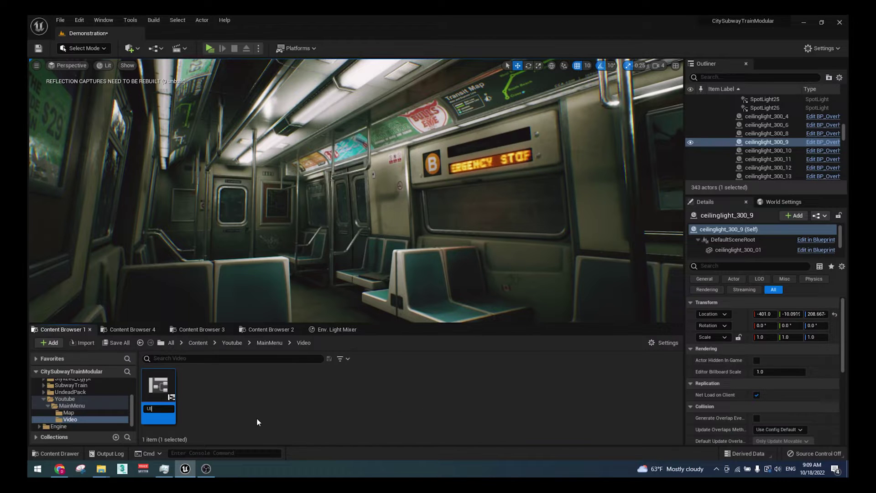
pyautogui.write('_Menu')
pyautogui.press('Return')
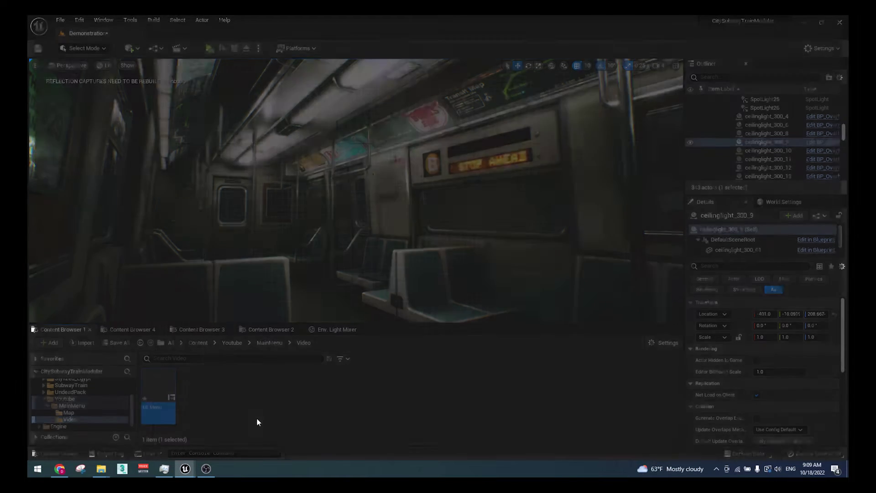
# Add a canvas panel to UI_Menu and size it to 1920 by 1080
pyautogui.click(46, 249)
pyautogui.scroll(-2, 82, 239)
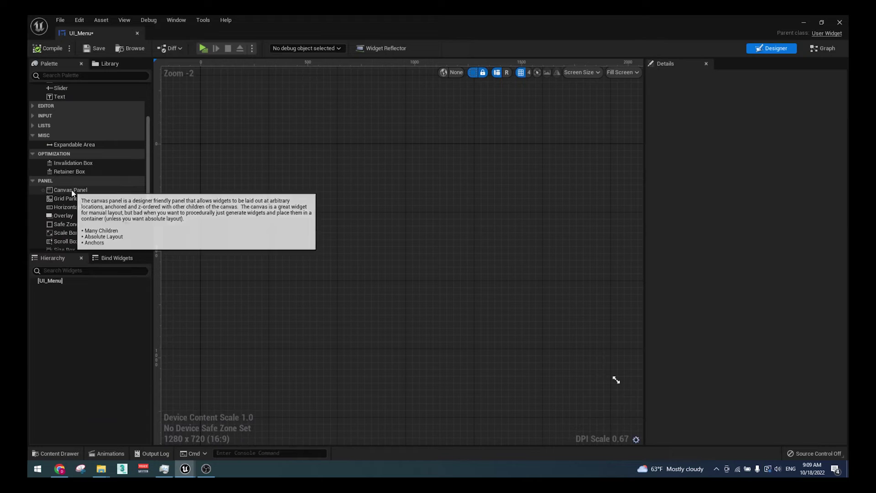
pyautogui.moveTo(70, 190); pyautogui.dragTo(338, 213)
pyautogui.scroll(-6, 512, 285)
pyautogui.moveTo(491, 287); pyautogui.dragTo(542, 313)
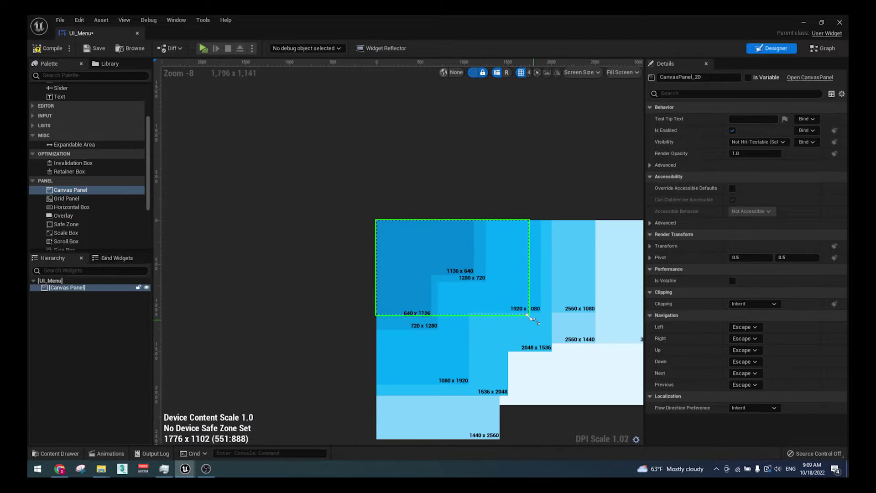
pyautogui.scroll(1, 525, 219)
pyautogui.scroll(1, 478, 193)
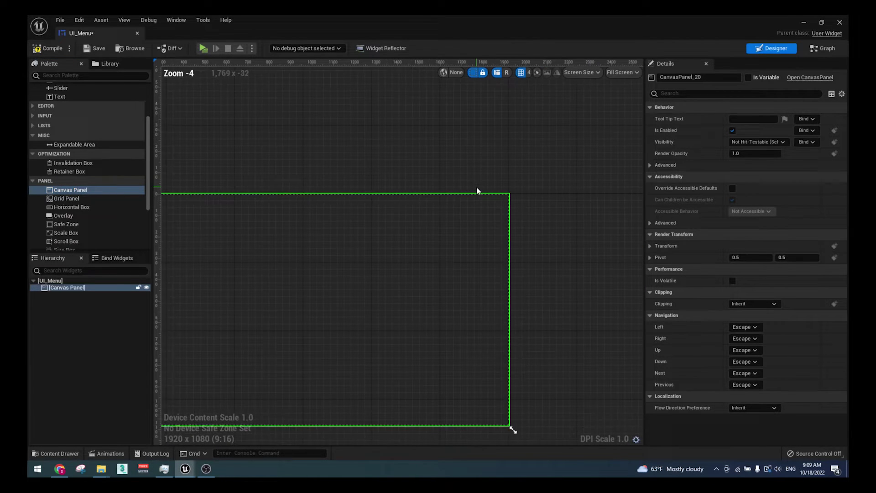
pyautogui.scroll(2, 479, 192)
# Place a text block reading 'Start' at font size 128 on the canvas
pyautogui.click(72, 98)
pyautogui.moveTo(329, 278); pyautogui.dragTo(327, 269)
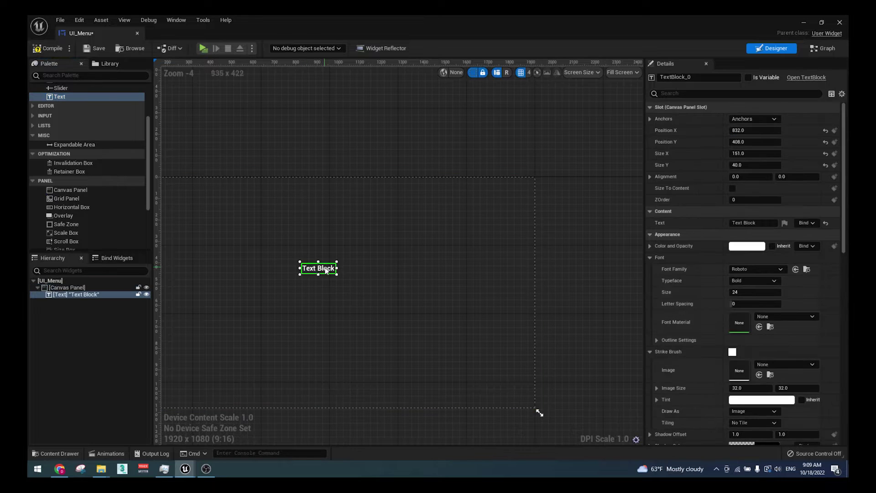
pyautogui.click(754, 222)
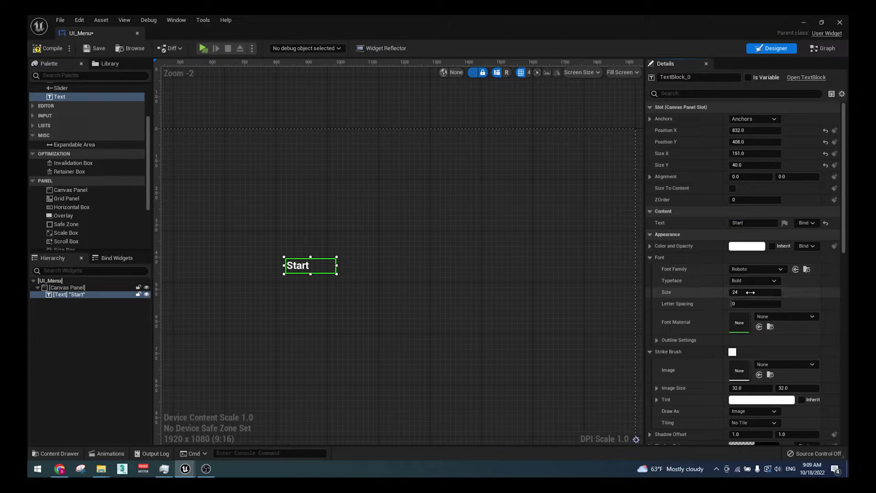
pyautogui.write('128')
pyautogui.write('120')
pyautogui.press('Return')
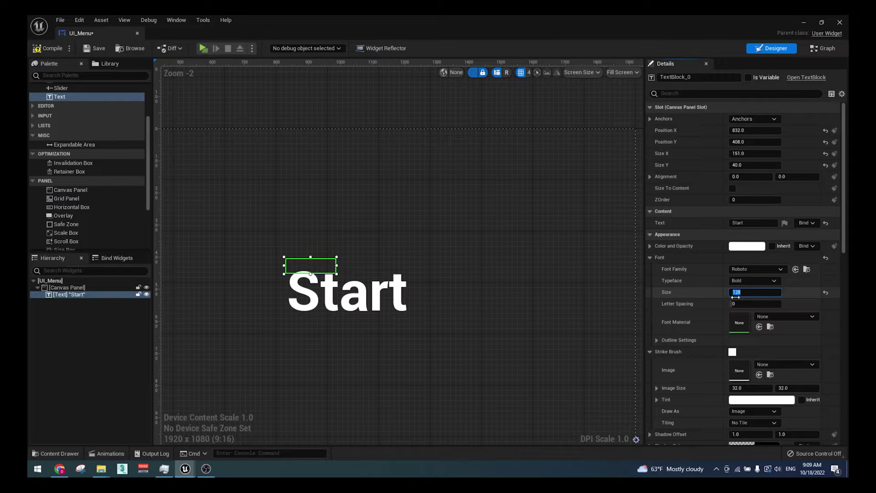
pyautogui.click(55, 471)
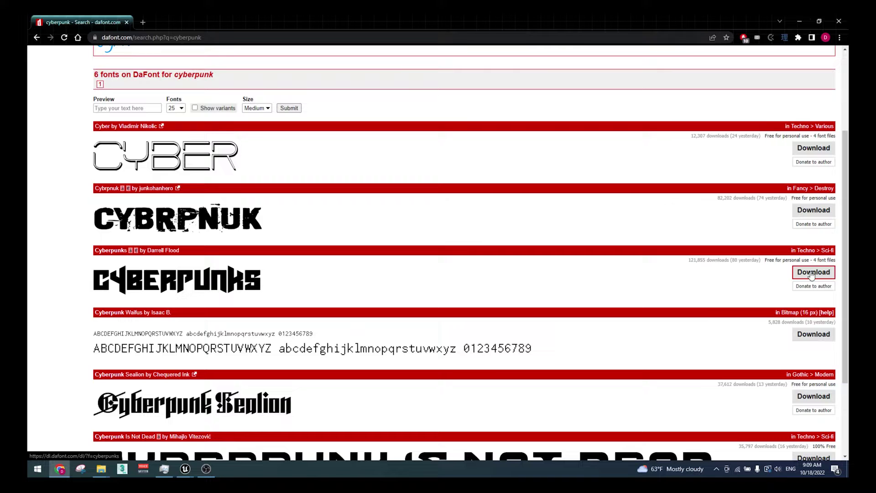
# Drag Cyberpunks.ttf from File Explorer into Unreal's Video folder to import it
pyautogui.click(137, 425)
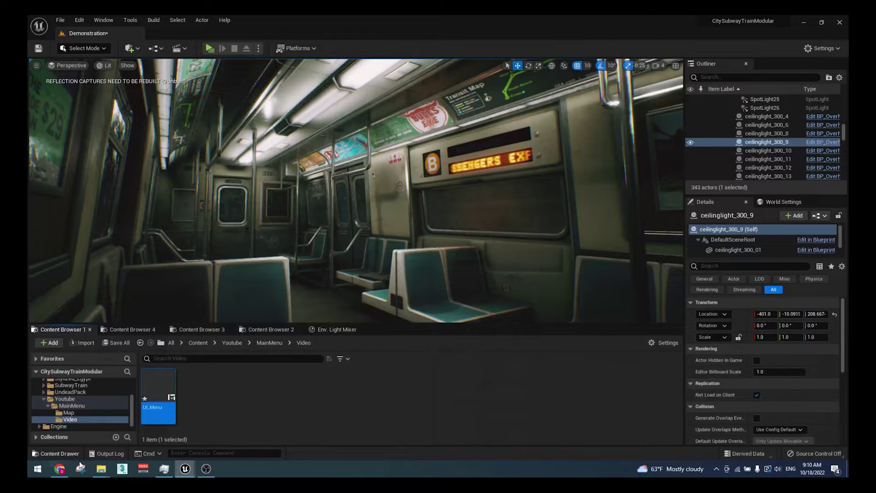
pyautogui.click(101, 468)
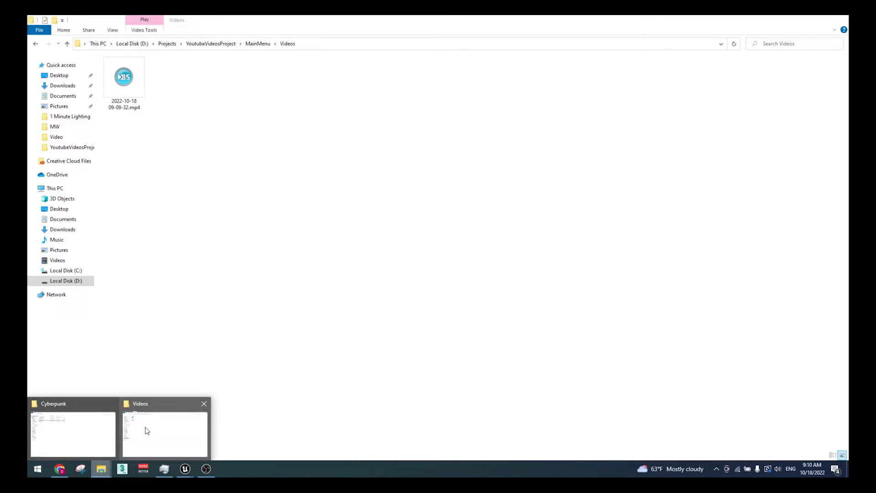
pyautogui.click(72, 427)
pyautogui.moveTo(137, 109)
pyautogui.mouseDown()
pyautogui.moveTo(162, 434)
pyautogui.moveTo(266, 396)
pyautogui.mouseUp()
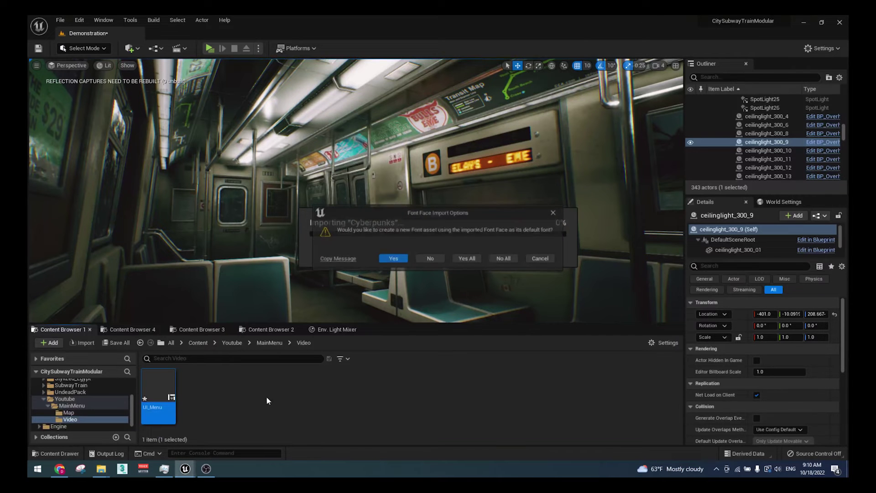
# Create the font asset and set the Start text's font family to Cyberpunks_Font
pyautogui.click(465, 260)
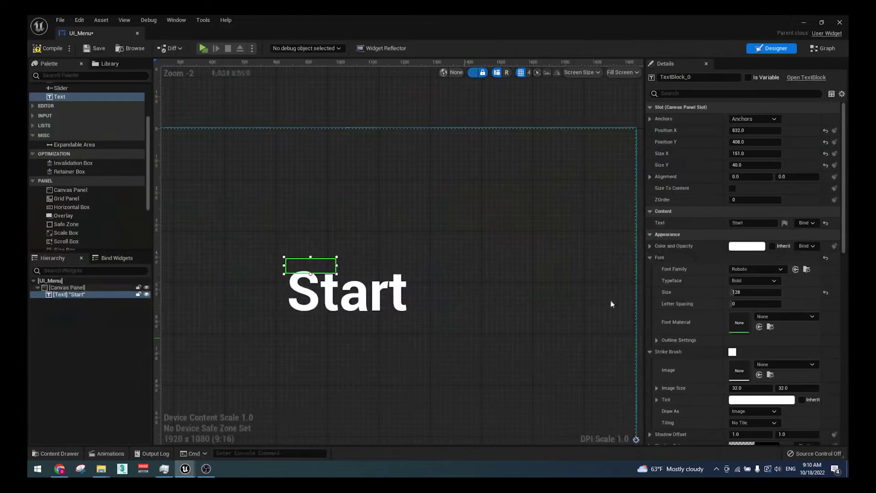
pyautogui.click(757, 269)
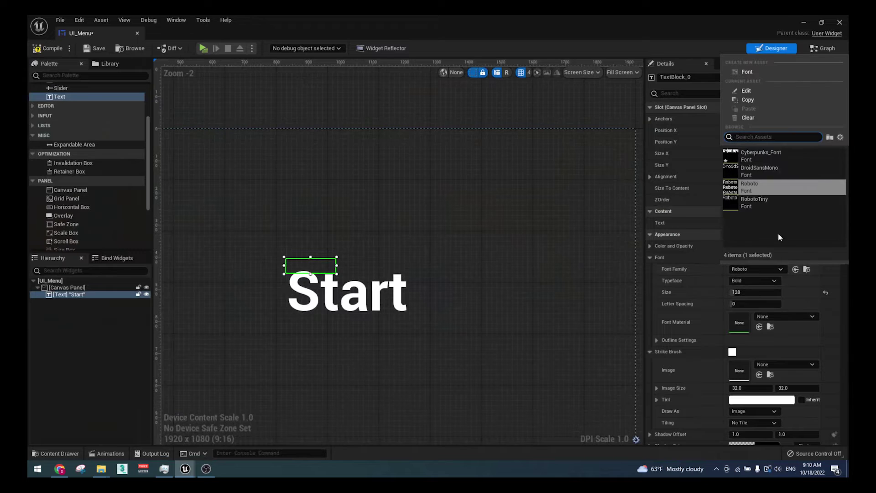
pyautogui.click(787, 153)
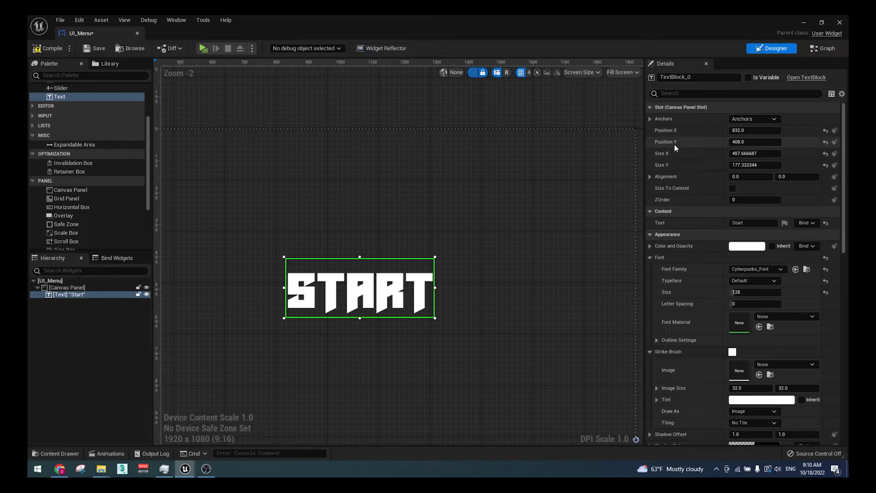
# Anchor the Start text to the screen centre and move it up and left
pyautogui.click(766, 119)
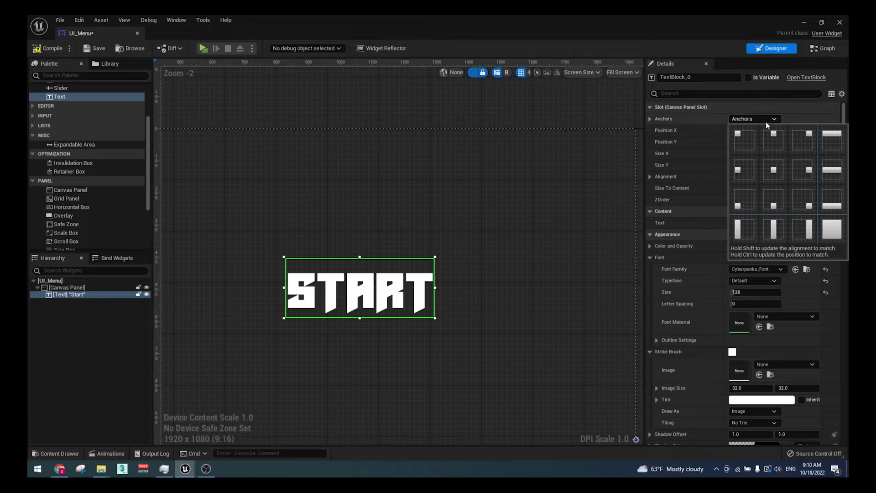
pyautogui.click(779, 170)
pyautogui.scroll(4, 431, 274)
pyautogui.scroll(2, 433, 256)
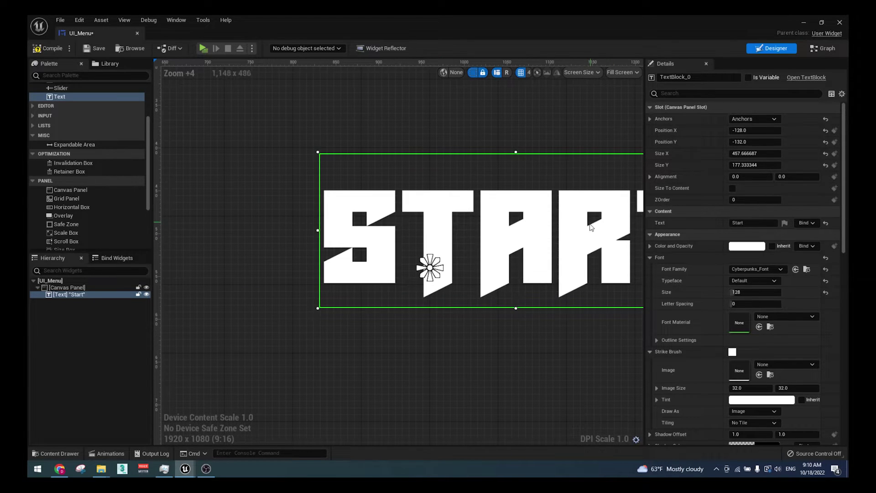
pyautogui.moveTo(500, 223)
pyautogui.mouseDown()
pyautogui.moveTo(473, 215)
pyautogui.moveTo(482, 201)
pyautogui.moveTo(493, 204)
pyautogui.mouseUp()
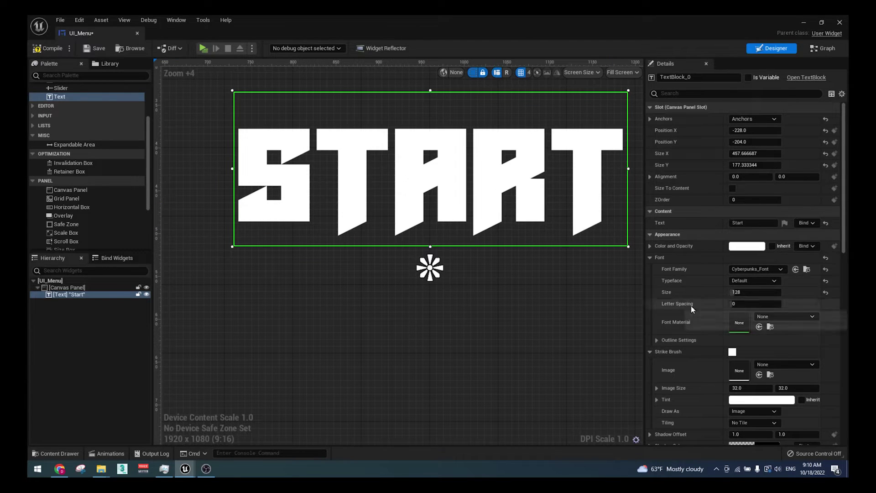
pyautogui.scroll(-3, 691, 306)
pyautogui.scroll(-2, 753, 342)
# Set the Start text's shadow offset to 7, 2 with an opaque blue colour
pyautogui.click(744, 297)
pyautogui.write('7')
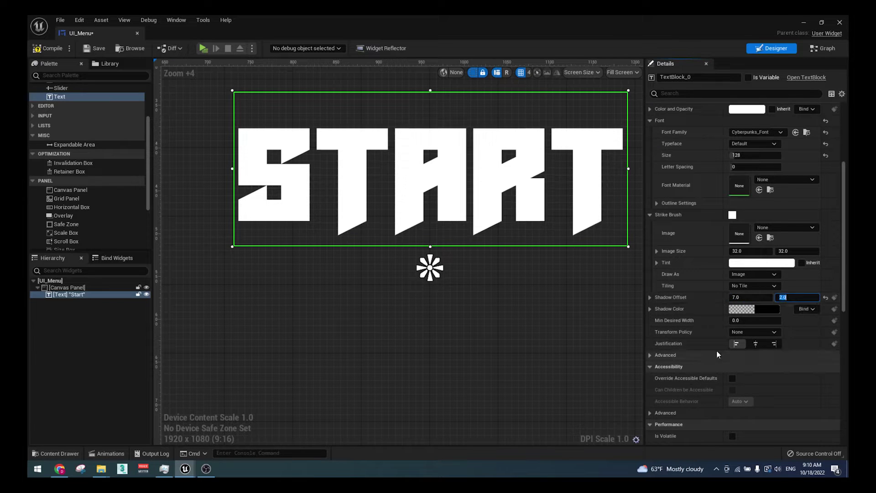
pyautogui.click(753, 309)
pyautogui.click(614, 304)
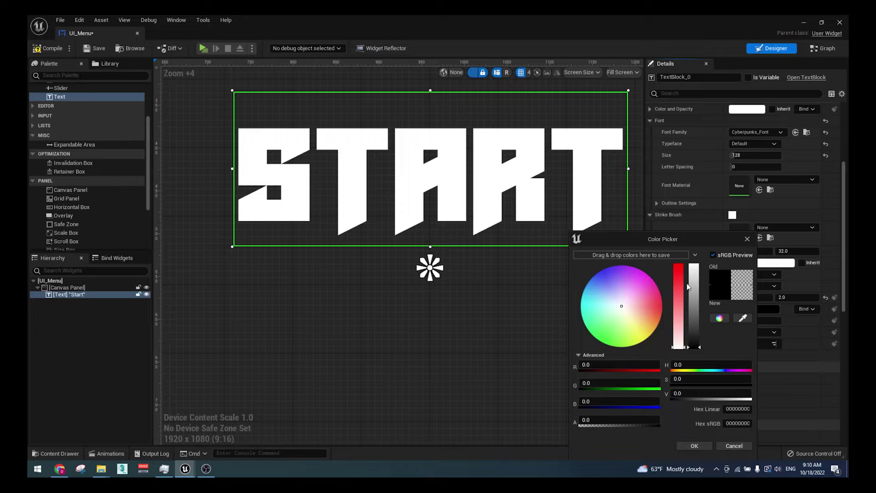
pyautogui.moveTo(618, 416); pyautogui.dragTo(661, 419)
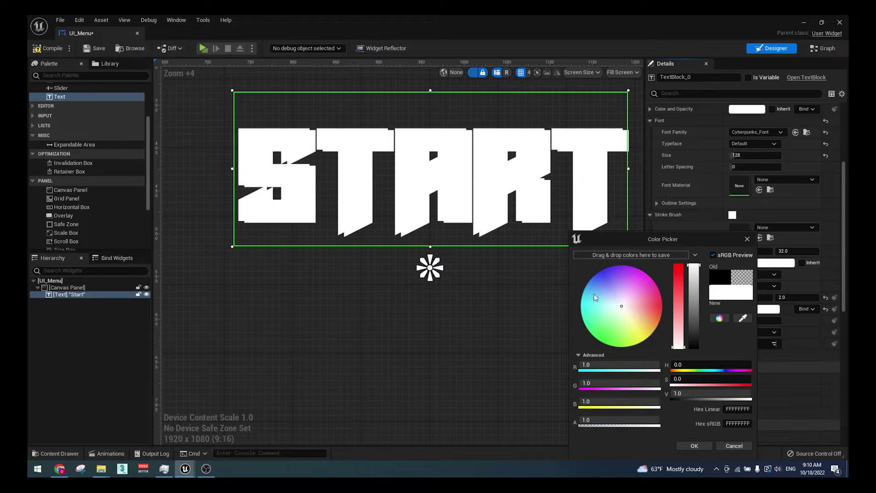
pyautogui.moveTo(595, 298); pyautogui.dragTo(589, 275)
pyautogui.click(692, 446)
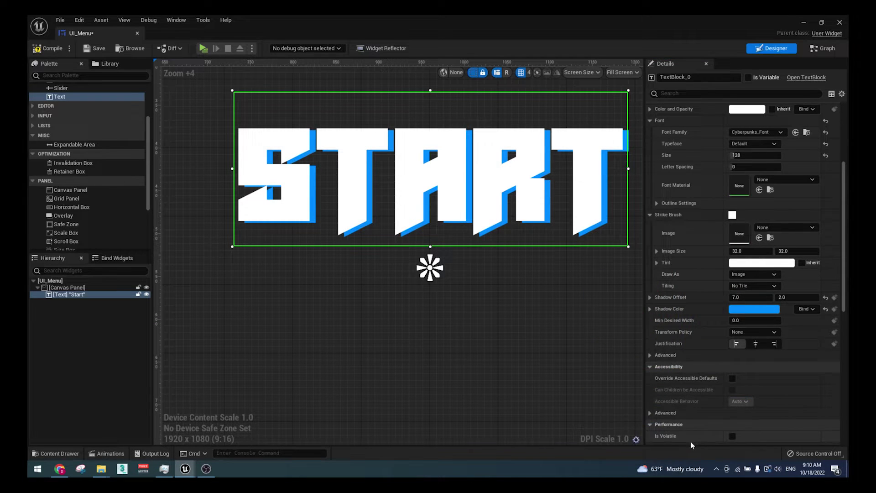
pyautogui.scroll(-3, 481, 325)
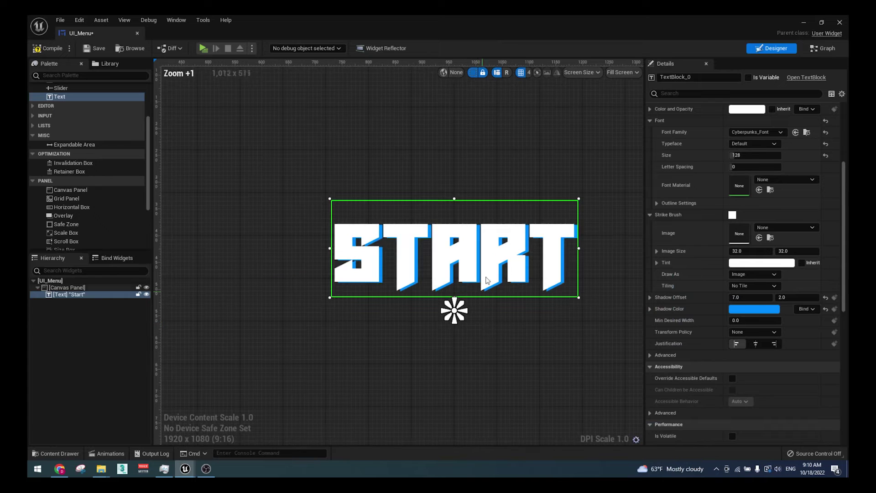
# Duplicate the Start text, move the copy below it, and relabel it 'Quit'
pyautogui.rightClick(94, 295)
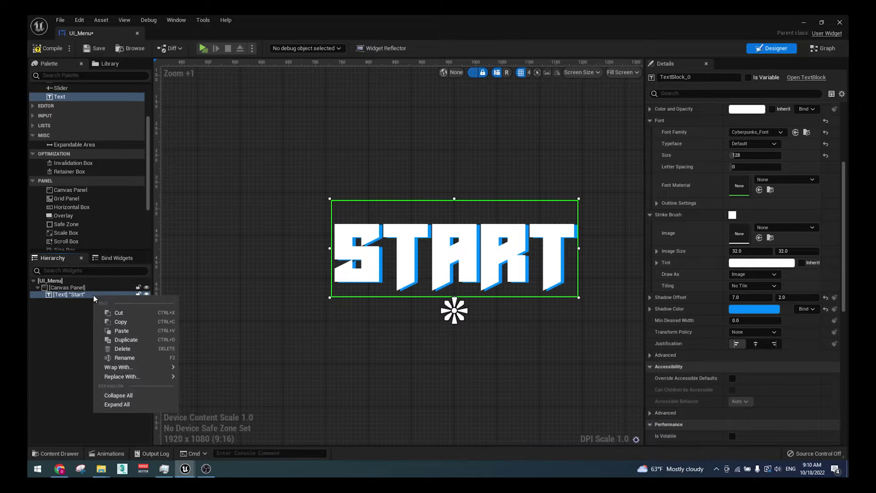
pyautogui.click(142, 341)
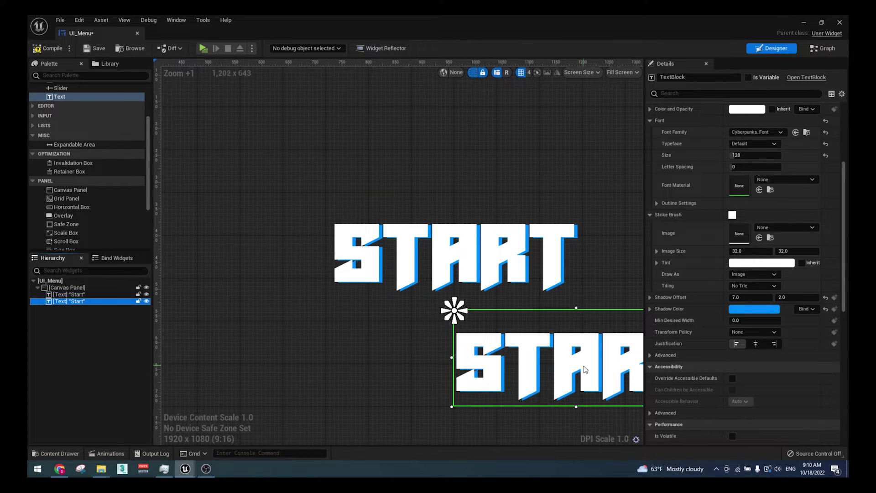
pyautogui.moveTo(588, 371); pyautogui.dragTo(460, 368)
pyautogui.scroll(3, 756, 171)
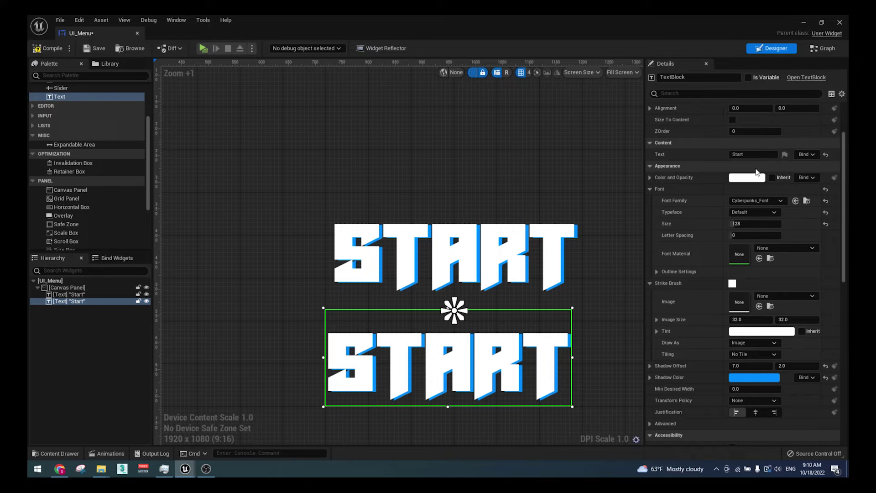
pyautogui.write('Quit')
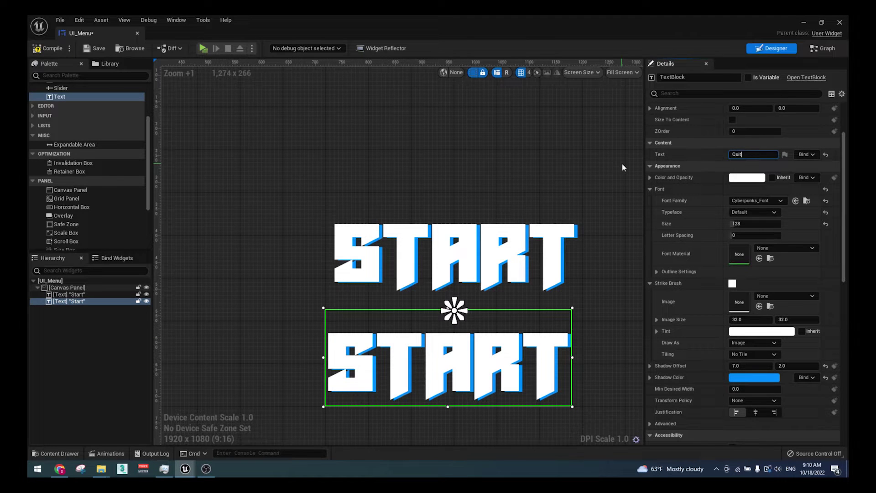
pyautogui.press('Return')
pyautogui.scroll(-3, 623, 163)
pyautogui.scroll(-2, 549, 216)
# Create M_UIMaterial with User Interface domain and a Color vector parameter
pyautogui.click(549, 217)
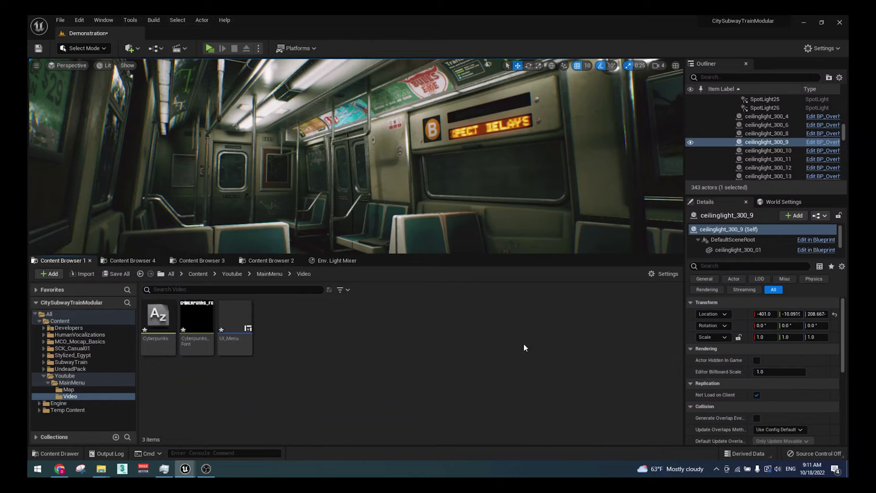
pyautogui.write('_UIMateria')
pyautogui.press('Return')
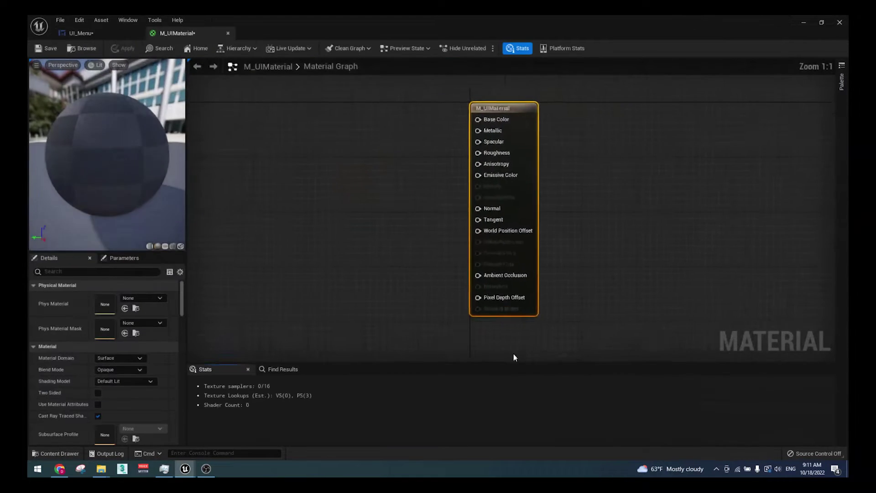
pyautogui.click(120, 358)
pyautogui.click(121, 407)
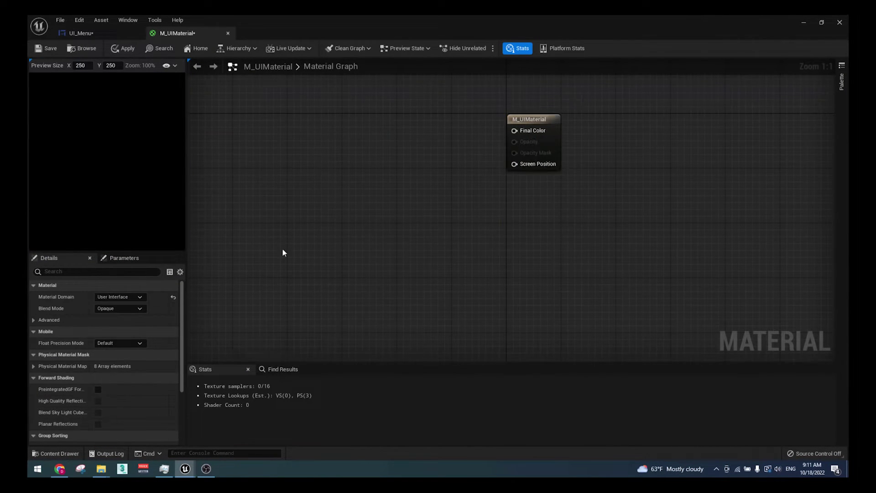
pyautogui.moveTo(282, 248); pyautogui.dragTo(443, 341, button='right')
pyautogui.click(400, 170)
pyautogui.rightClick(425, 175)
pyautogui.click(478, 189)
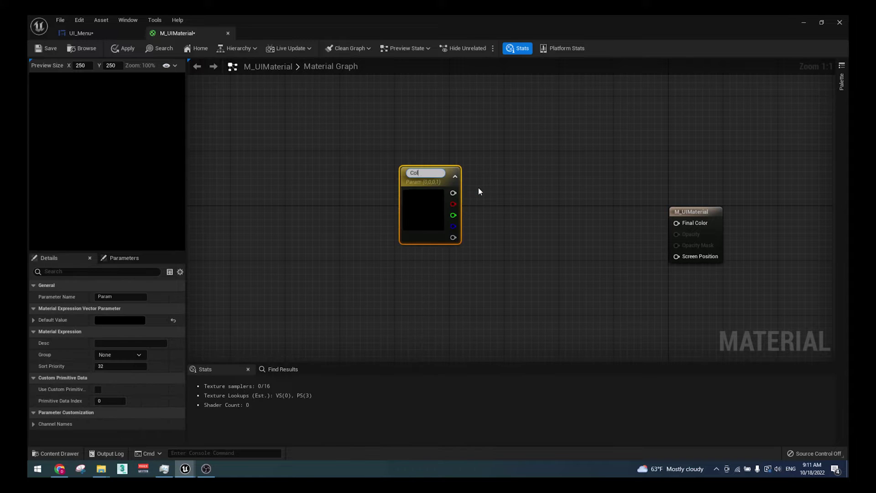
pyautogui.write('Color')
# Add a Texture Sample whose UVs come from a Panner with a horizontal speed
pyautogui.press('Return')
pyautogui.rightClick(253, 296)
pyautogui.write('texture')
pyautogui.press('Return')
pyautogui.moveTo(253, 295); pyautogui.dragTo(401, 262, button='right')
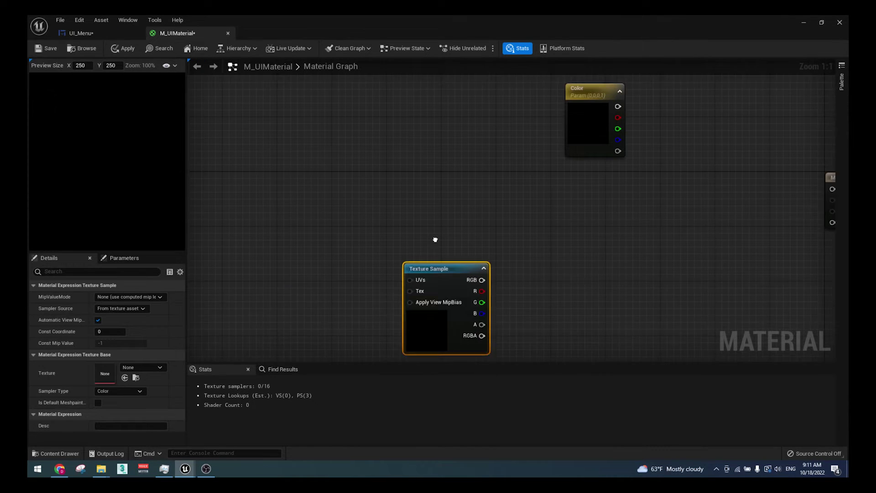
pyautogui.rightClick(226, 316)
pyautogui.write('panner')
pyautogui.press('Return')
pyautogui.moveTo(247, 330)
pyautogui.mouseDown()
pyautogui.moveTo(275, 292)
pyautogui.moveTo(421, 272)
pyautogui.mouseUp()
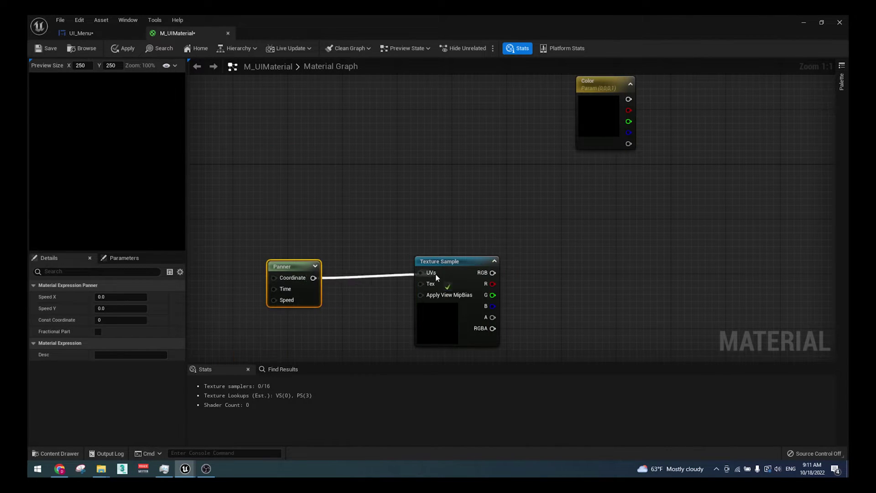
pyautogui.moveTo(278, 321); pyautogui.dragTo(356, 180, button='right')
pyautogui.click(111, 295)
pyautogui.write('-.02')
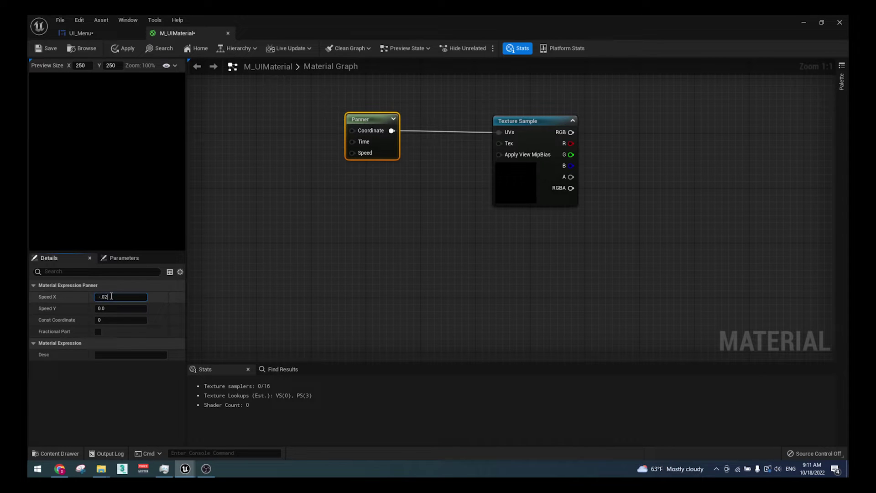
# Duplicate the Panner and Texture Sample pair, change its speed, and save
pyautogui.moveTo(283, 103); pyautogui.dragTo(567, 264)
pyautogui.hotkey('ctrl', 'c')
pyautogui.moveTo(613, 156); pyautogui.dragTo(394, 273, button='right')
pyautogui.hotkey('ctrl', 'v')
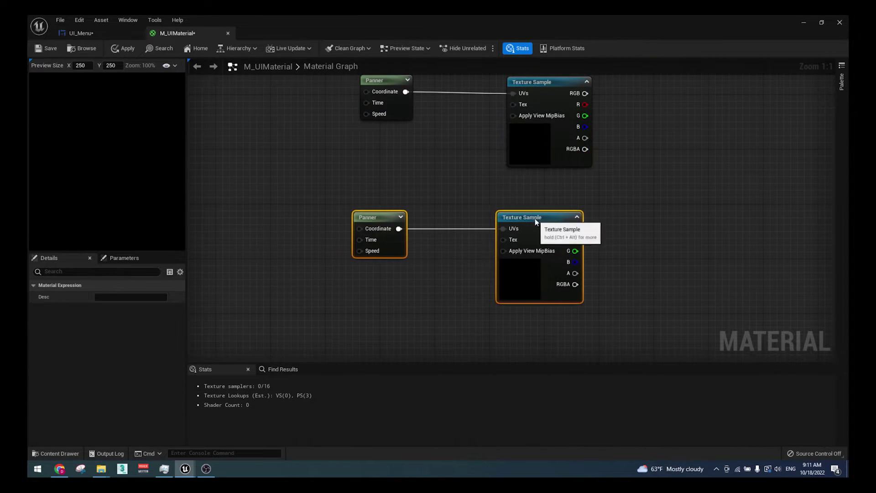
pyautogui.moveTo(536, 221); pyautogui.dragTo(545, 221)
pyautogui.click(384, 217)
pyautogui.click(120, 300)
pyautogui.moveTo(632, 193); pyautogui.dragTo(489, 252, button='right')
pyautogui.click(488, 251)
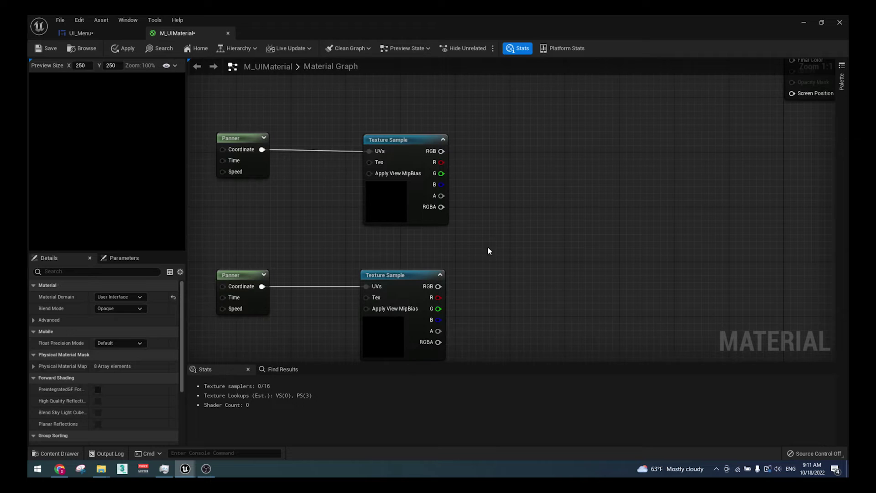
pyautogui.click(42, 49)
# Combine the two panned texture samples with an Add node
pyautogui.moveTo(622, 168)
pyautogui.mouseDown(button='right')
pyautogui.moveTo(698, 188)
pyautogui.moveTo(777, 126)
pyautogui.mouseUp(button='right')
pyautogui.moveTo(343, 219)
pyautogui.mouseDown()
pyautogui.moveTo(567, 244)
pyautogui.moveTo(432, 276)
pyautogui.moveTo(487, 114)
pyautogui.moveTo(524, 111)
pyautogui.mouseUp()
pyautogui.click(458, 171)
pyautogui.moveTo(600, 100); pyautogui.dragTo(371, 156, button='right')
# Raise the red channel with a Power node driven by a Power scalar parameter
pyautogui.moveTo(363, 178); pyautogui.dragTo(480, 180)
pyautogui.write('po')
pyautogui.press('Return')
pyautogui.click(378, 277)
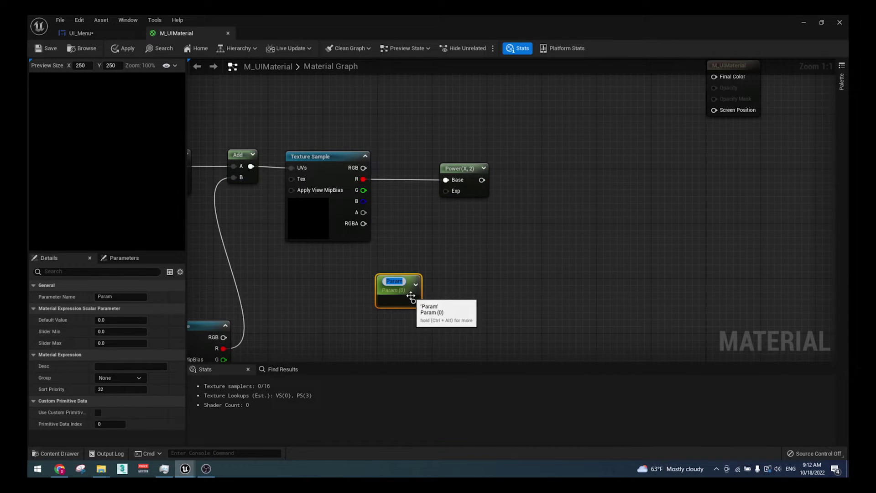
pyautogui.write('er')
pyautogui.press('Return')
pyautogui.moveTo(412, 300); pyautogui.dragTo(449, 191)
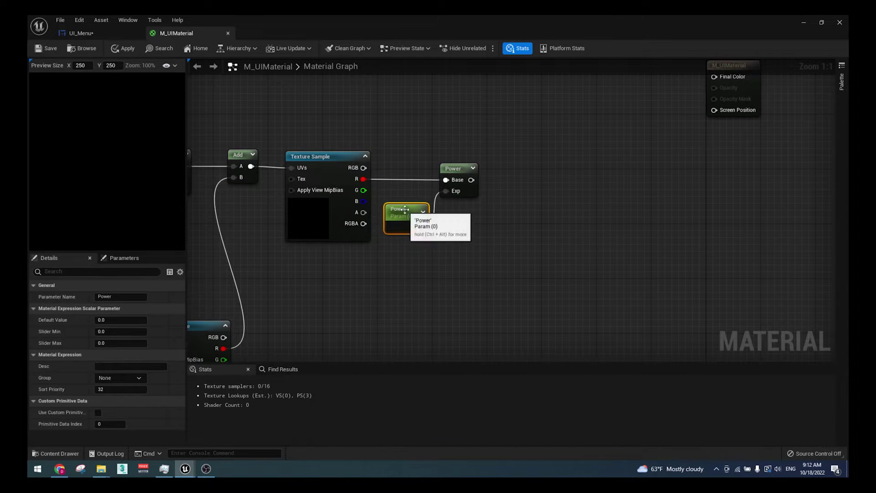
pyautogui.moveTo(517, 184); pyautogui.dragTo(421, 213, button='right')
pyautogui.click(420, 214)
# Offset the Power result with an Add node driven by an Add scalar parameter
pyautogui.moveTo(374, 209); pyautogui.dragTo(426, 210)
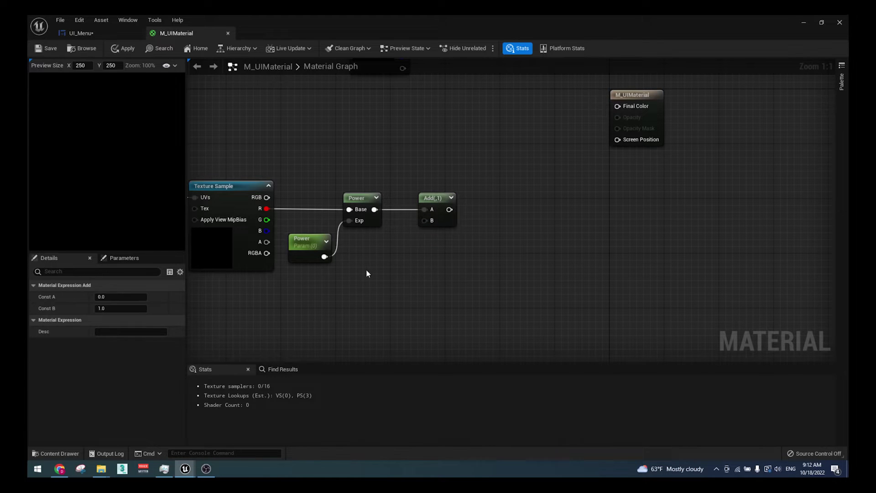
pyautogui.click(399, 259)
pyautogui.write('d')
pyautogui.press('Return')
pyautogui.moveTo(400, 268)
pyautogui.mouseDown()
pyautogui.moveTo(389, 241)
pyautogui.moveTo(431, 220)
pyautogui.mouseUp()
pyautogui.moveTo(384, 245); pyautogui.dragTo(440, 234, button='right')
pyautogui.scroll(-1, 441, 234)
# Multiply Color by the Add result, feed it into Final Color, and save
pyautogui.click(404, 109)
pyautogui.click(508, 202)
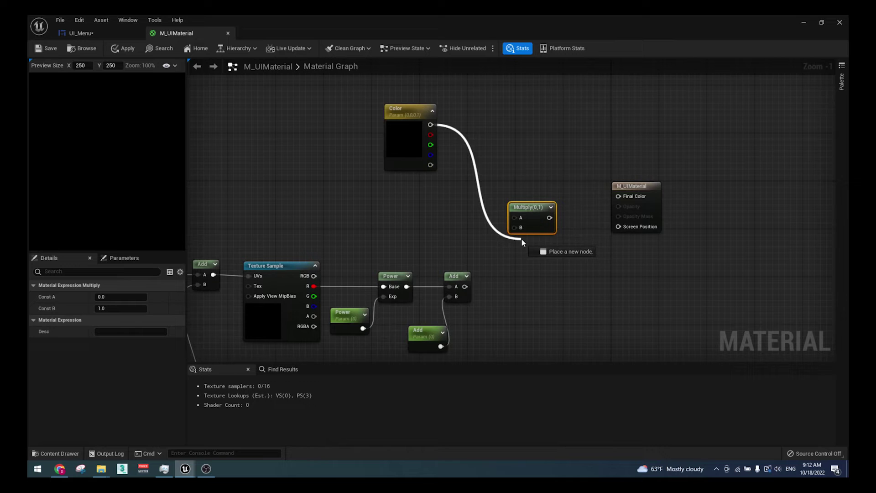
pyautogui.moveTo(624, 203); pyautogui.dragTo(624, 203)
pyautogui.moveTo(404, 113); pyautogui.dragTo(401, 182)
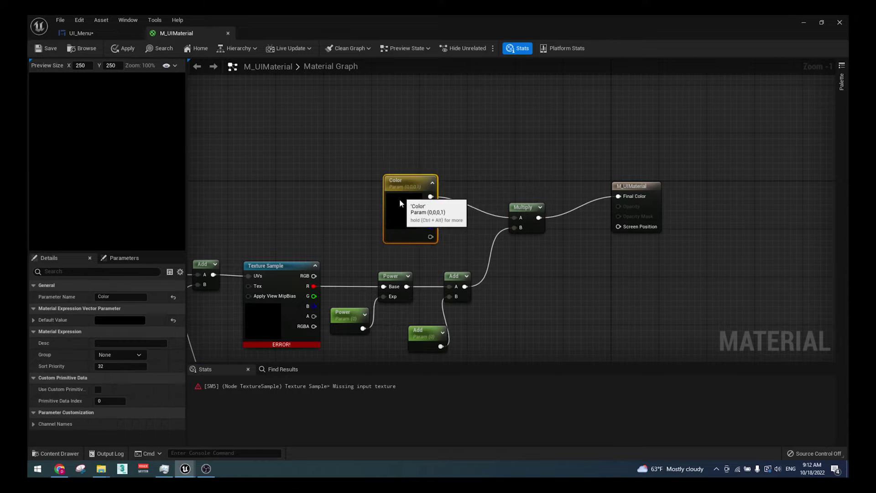
pyautogui.moveTo(399, 199); pyautogui.dragTo(445, 128, button='right')
pyautogui.hotkey('ctrl', 's')
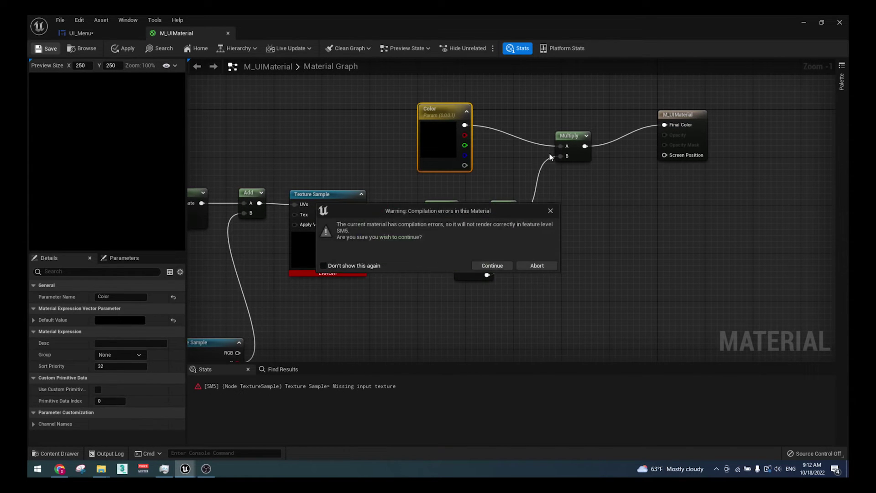
pyautogui.click(507, 271)
# Set the Color parameter's default value to cyan
pyautogui.click(119, 320)
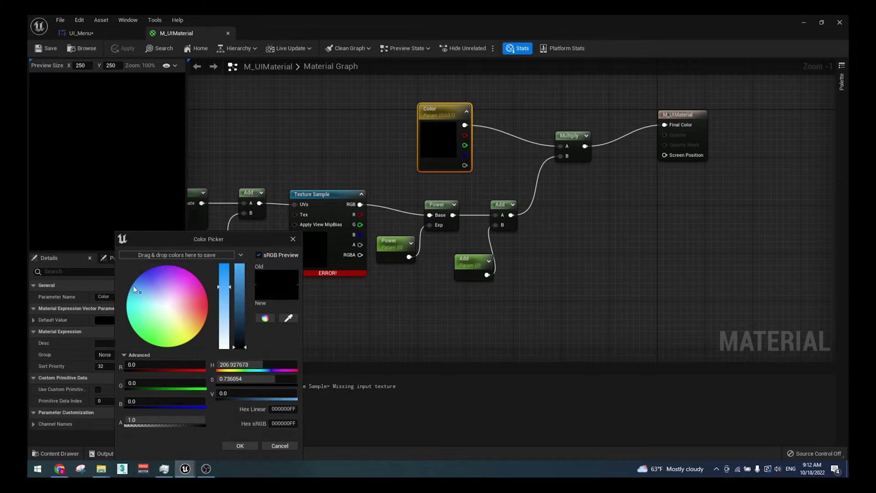
pyautogui.click(147, 301)
pyautogui.click(227, 445)
# Assign textures to both samples, including the colourful grid, then save the material
pyautogui.moveTo(295, 274); pyautogui.dragTo(412, 197, button='right')
pyautogui.click(425, 178)
pyautogui.click(129, 369)
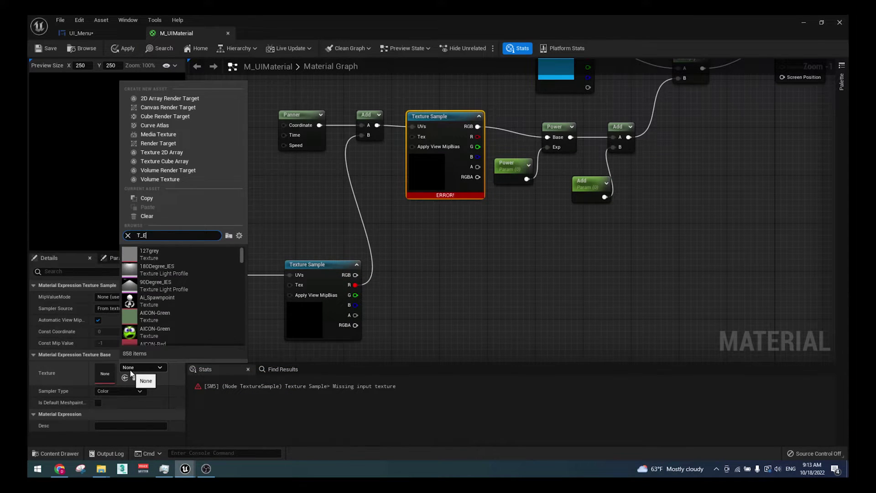
pyautogui.press('Escape')
pyautogui.click(323, 301)
pyautogui.click(159, 368)
pyautogui.write('PP2')
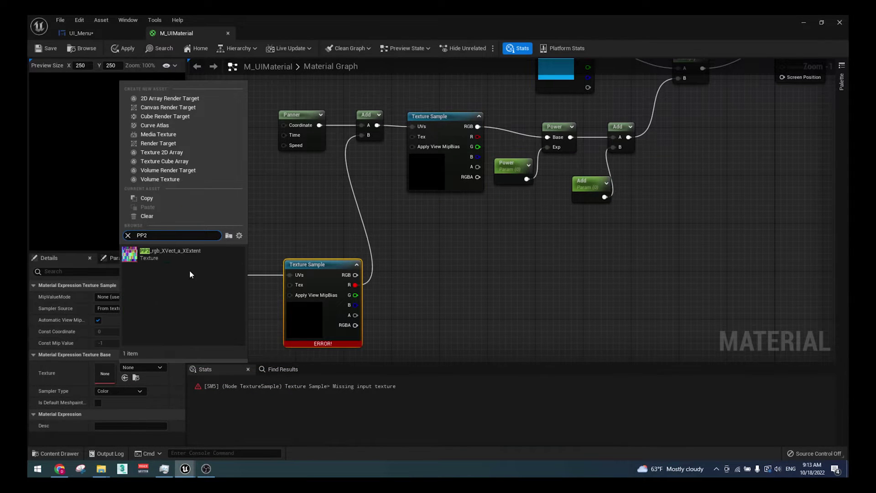
pyautogui.click(171, 253)
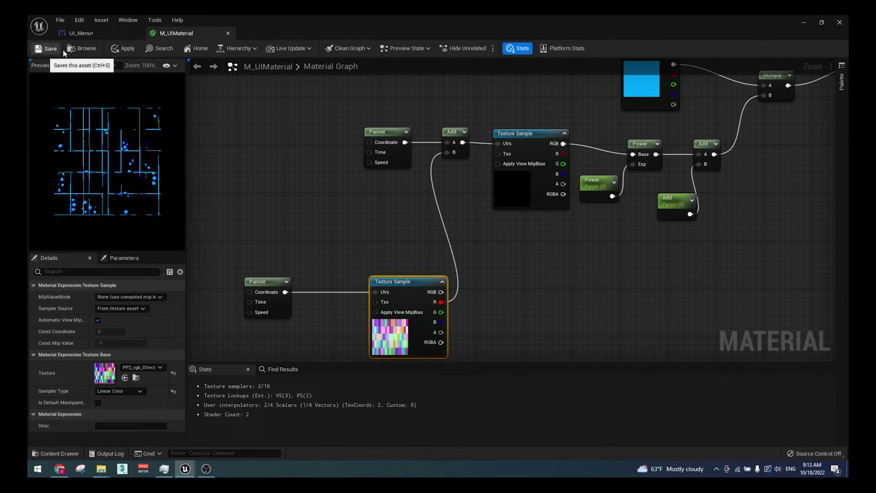
pyautogui.click(62, 51)
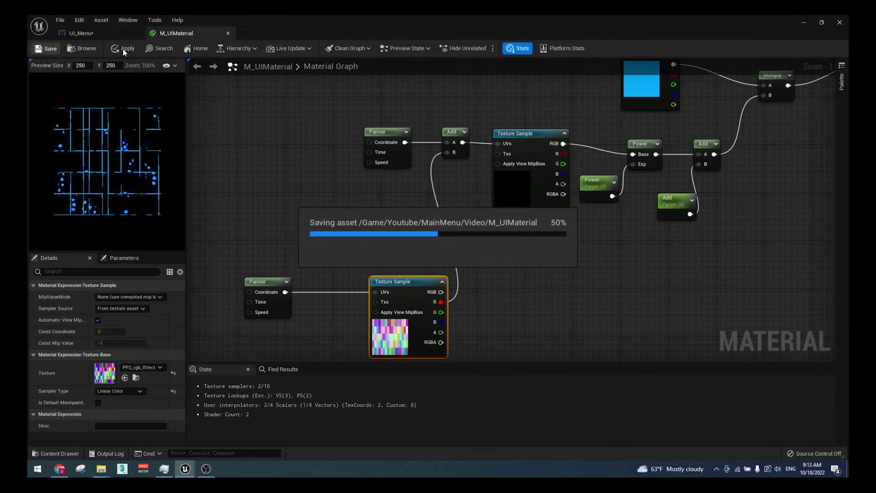
pyautogui.click(840, 21)
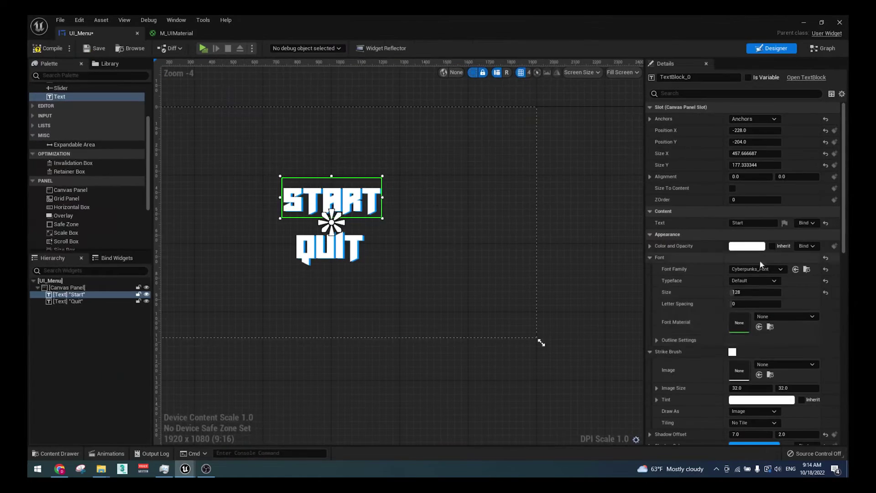
# Apply the UI material instance to the Start and Quit text fonts
pyautogui.click(758, 326)
pyautogui.click(329, 247)
pyautogui.click(758, 327)
pyautogui.scroll(4, 365, 235)
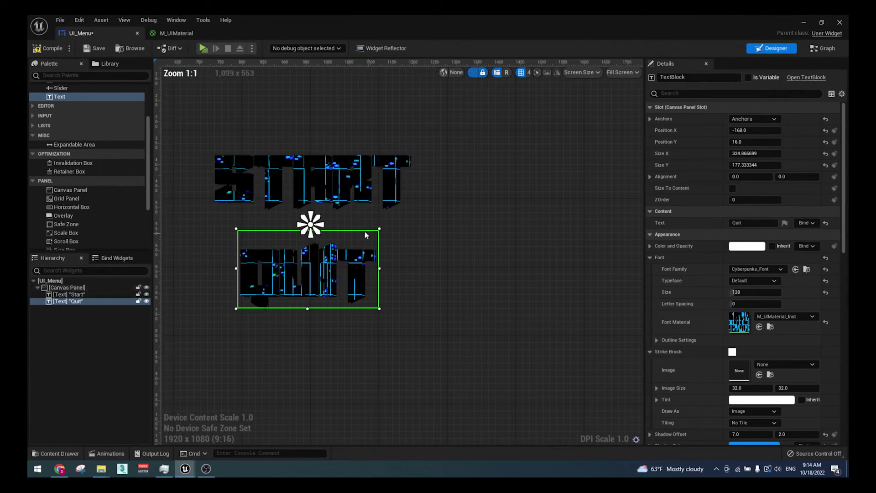
# In M_UIMaterial_Inst, enable the Add parameter and raise it to about 0.69
pyautogui.click(176, 34)
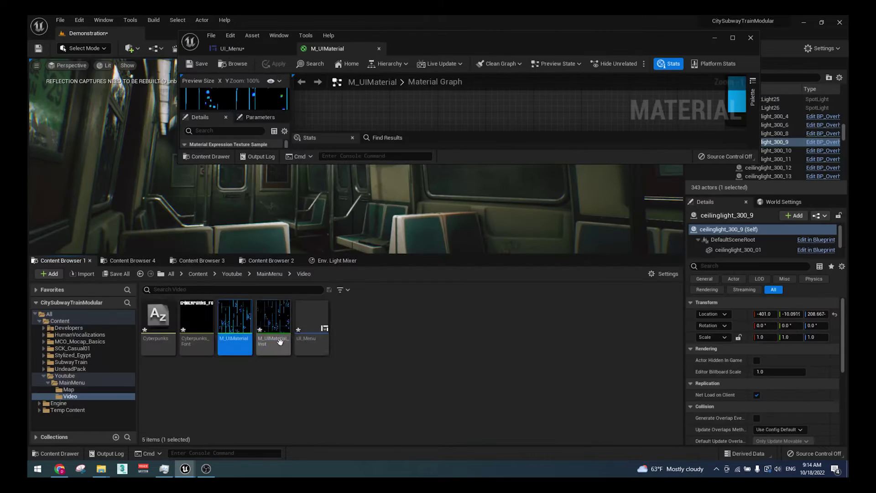
pyautogui.doubleClick(280, 341)
pyautogui.click(335, 116)
pyautogui.moveTo(556, 116); pyautogui.dragTo(575, 116)
pyautogui.press('Tab')
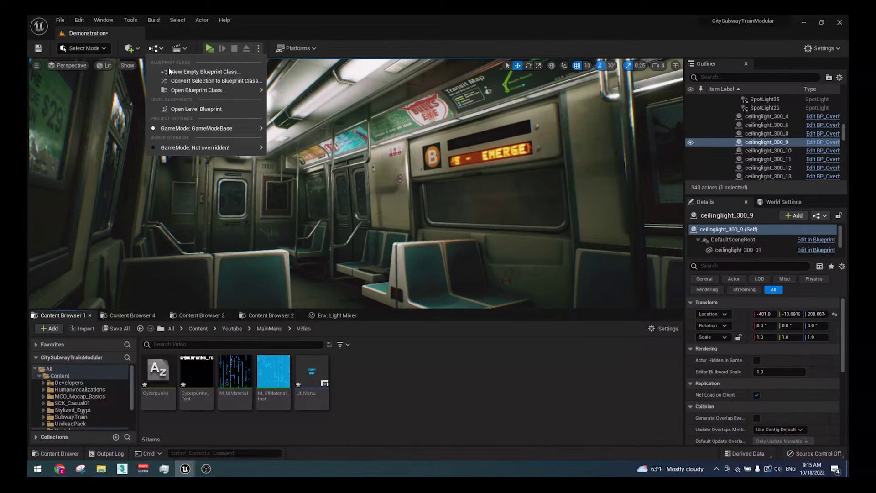
# In the level blueprint, construct UI_Menu on BeginPlay and add it to the viewport
pyautogui.click(196, 109)
pyautogui.rightClick(379, 261)
pyautogui.write('c')
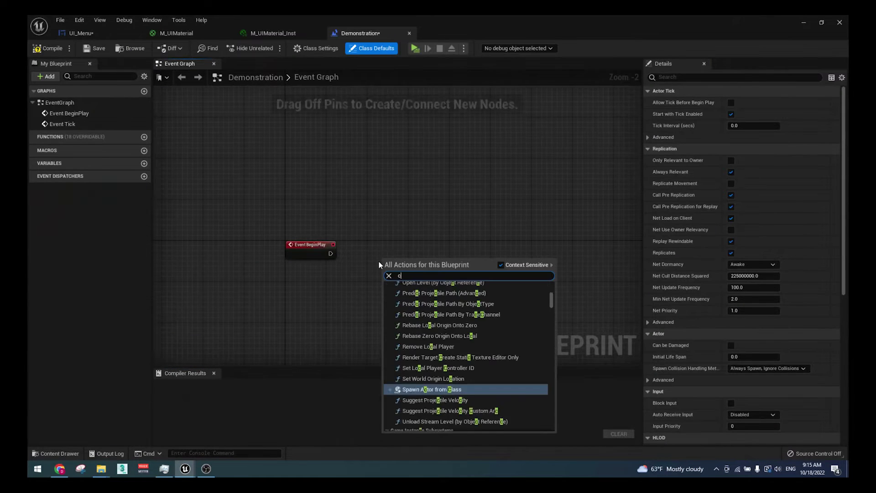
pyautogui.write('onstruct')
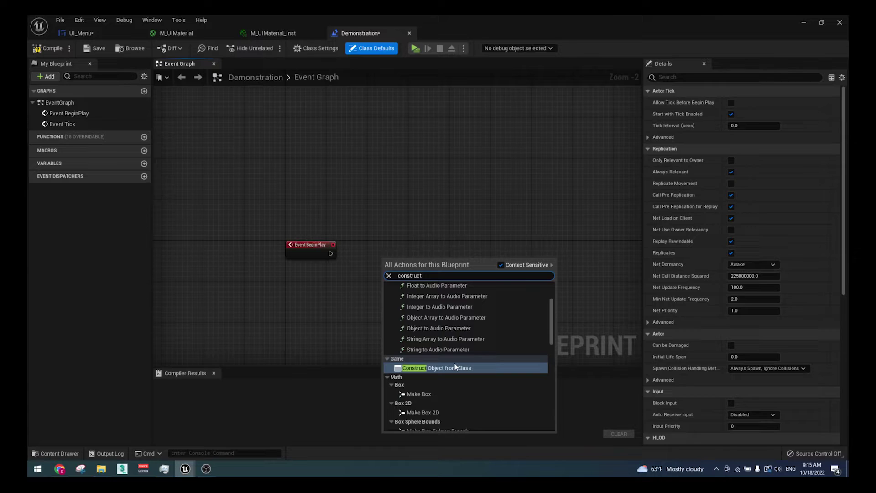
pyautogui.click(455, 368)
pyautogui.click(417, 285)
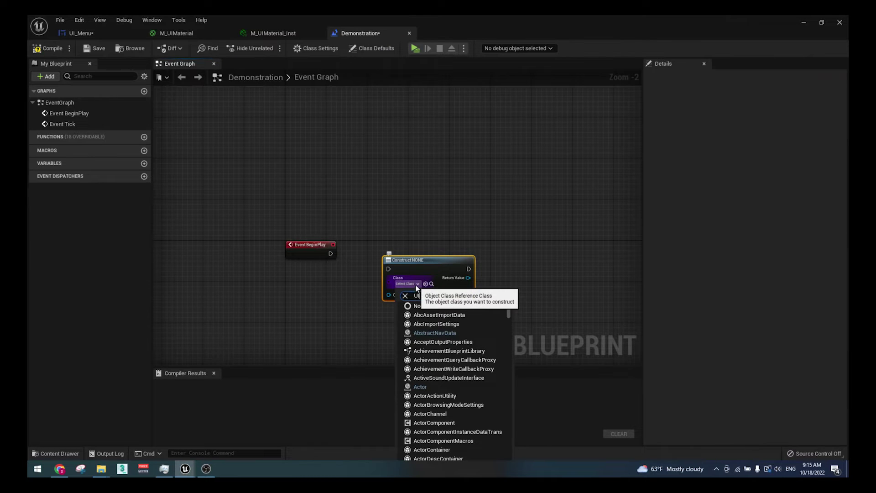
pyautogui.write('_Menu')
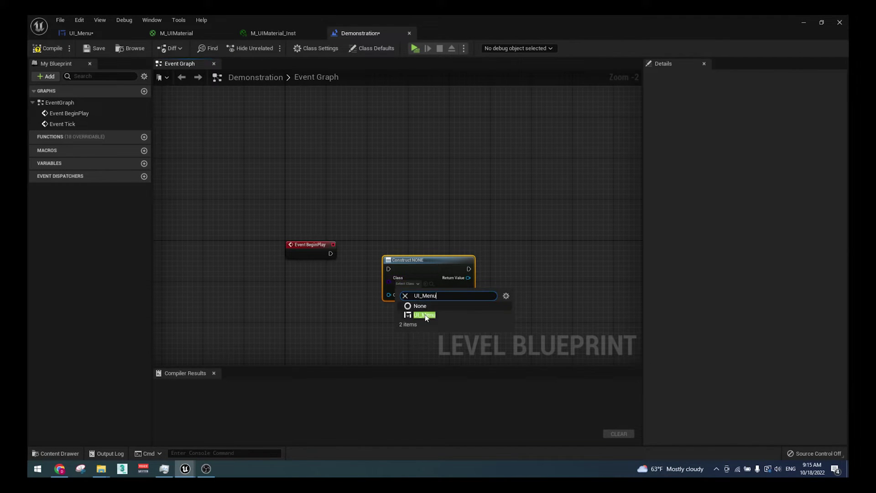
pyautogui.click(425, 315)
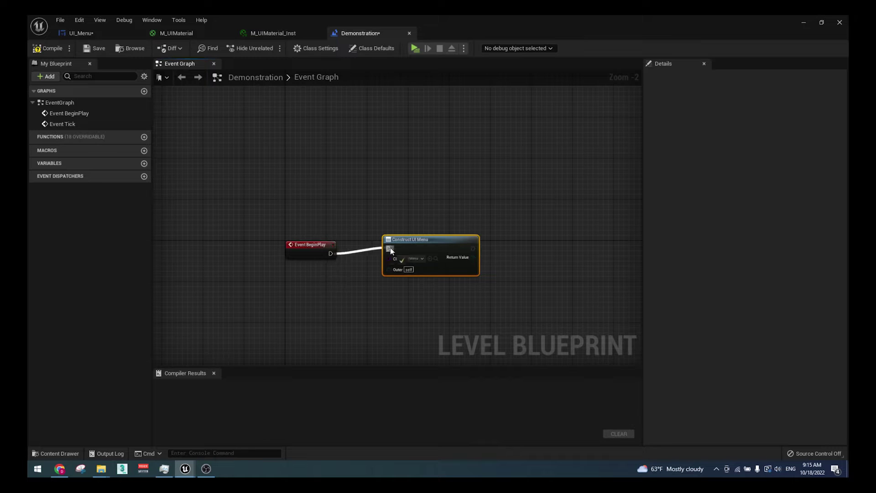
pyautogui.moveTo(330, 254); pyautogui.dragTo(390, 251)
pyautogui.moveTo(404, 253); pyautogui.dragTo(309, 249, button='right')
pyautogui.moveTo(377, 256); pyautogui.dragTo(424, 259)
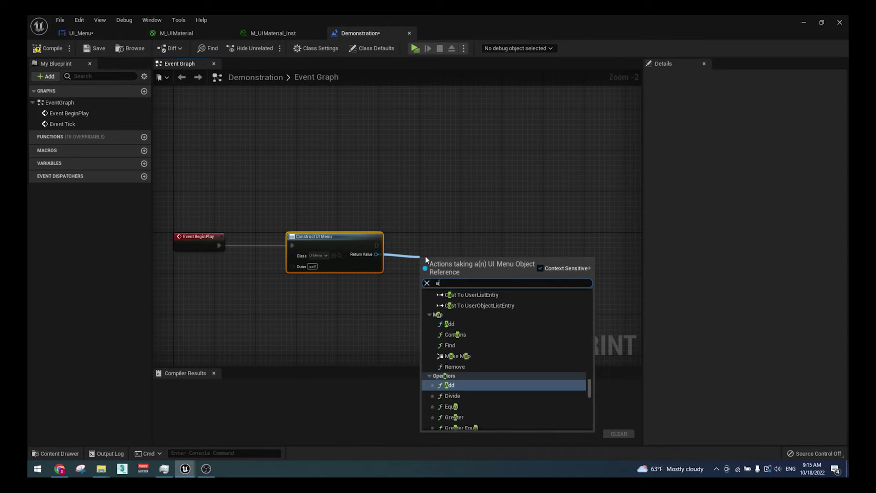
pyautogui.write('add to view')
pyautogui.press('Return')
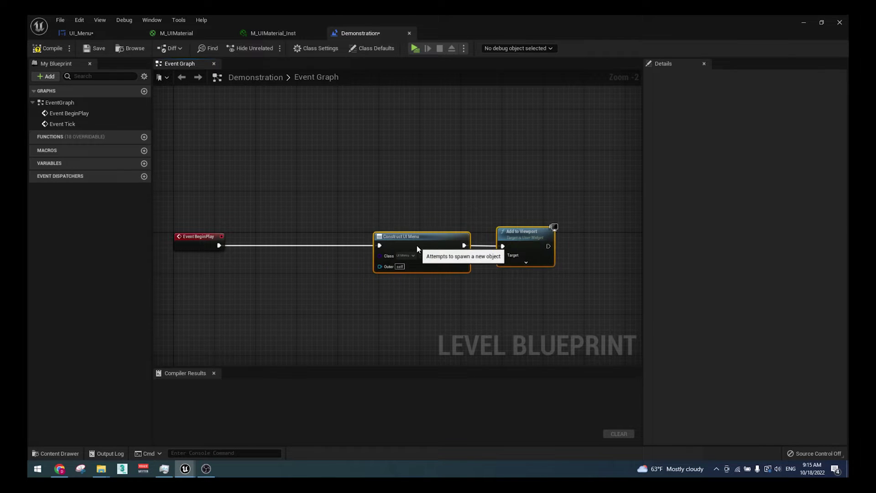
# Get the player controller and set Show Mouse Cursor at the start of the chain
pyautogui.moveTo(330, 245); pyautogui.dragTo(548, 243, button='right')
pyautogui.rightClick(311, 303)
pyautogui.write('get play')
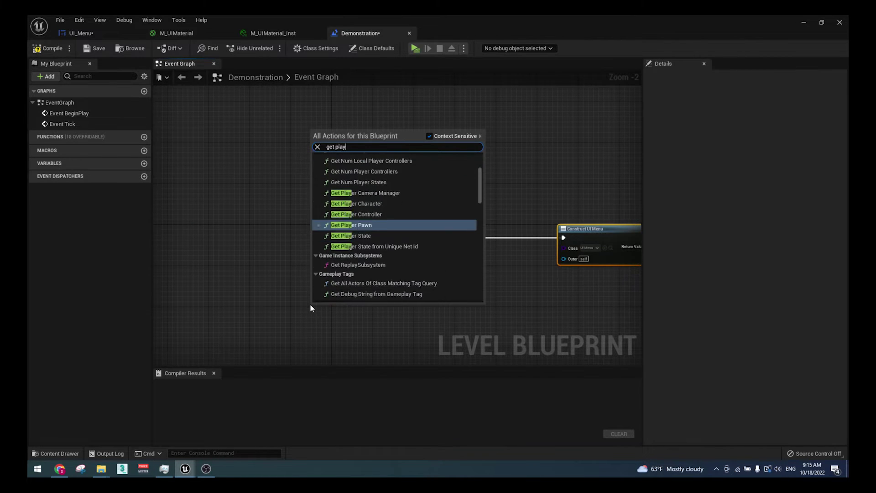
pyautogui.write('er co')
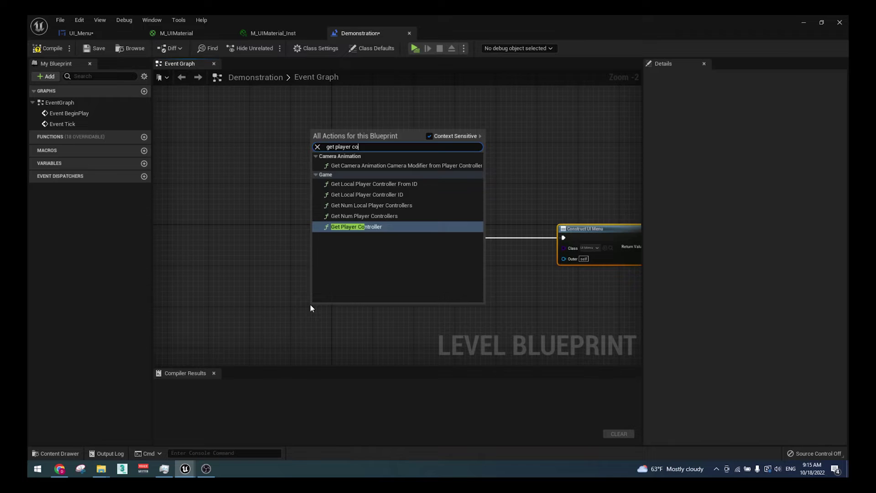
pyautogui.press('Return')
pyautogui.moveTo(386, 321); pyautogui.dragTo(406, 280)
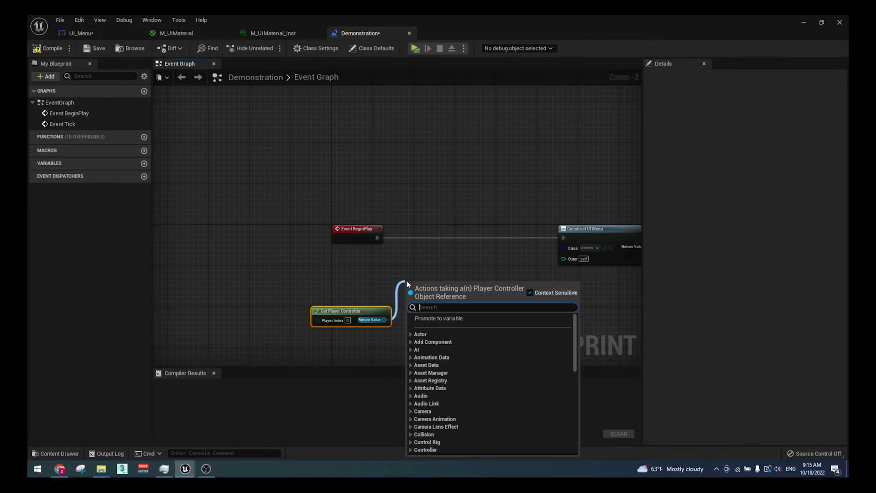
pyautogui.write('curso')
pyautogui.press('Escape')
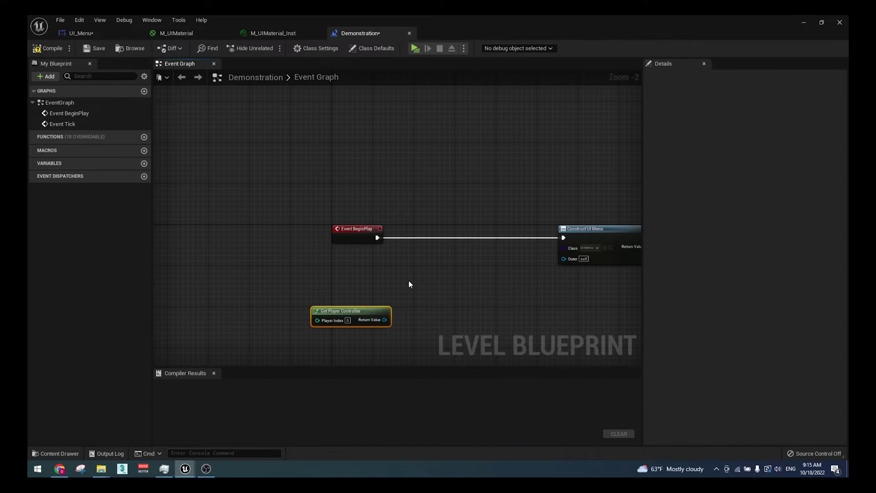
pyautogui.rightClick(409, 281)
pyautogui.moveTo(385, 319); pyautogui.dragTo(427, 284)
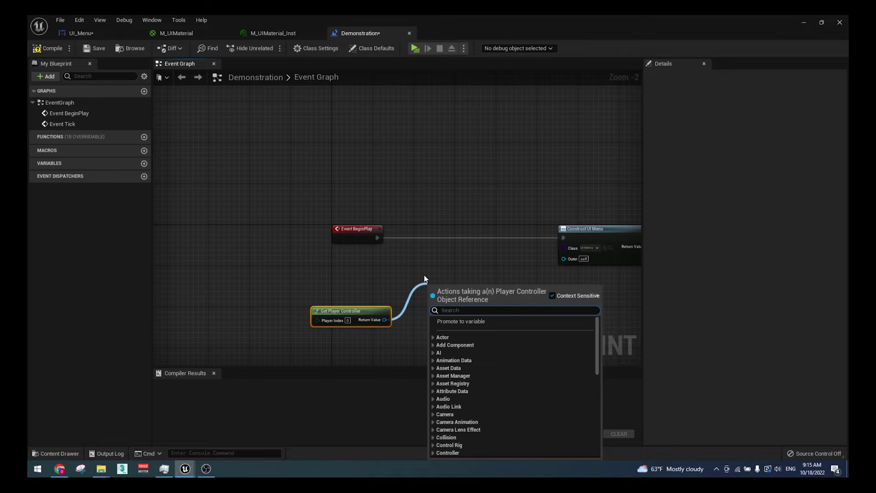
pyautogui.write('mouse cr')
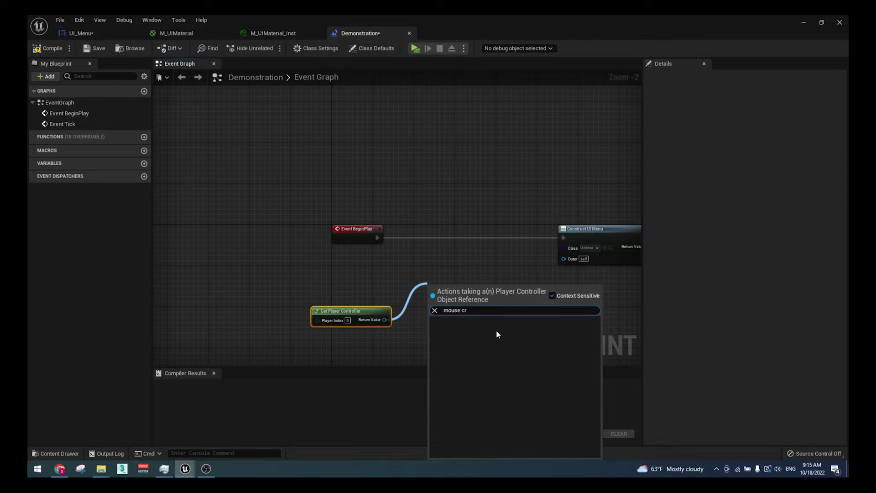
pyautogui.press('BackSpace')
pyautogui.write('ur')
pyautogui.scroll(-3, 515, 370)
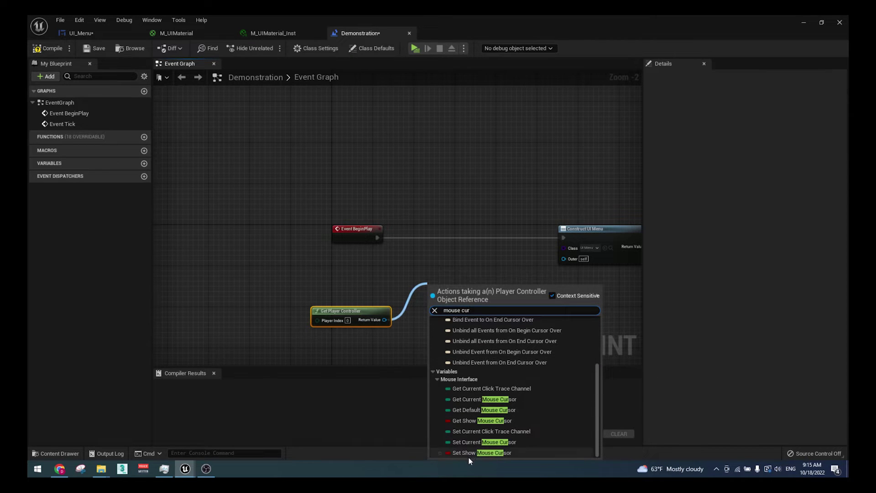
pyautogui.click(480, 453)
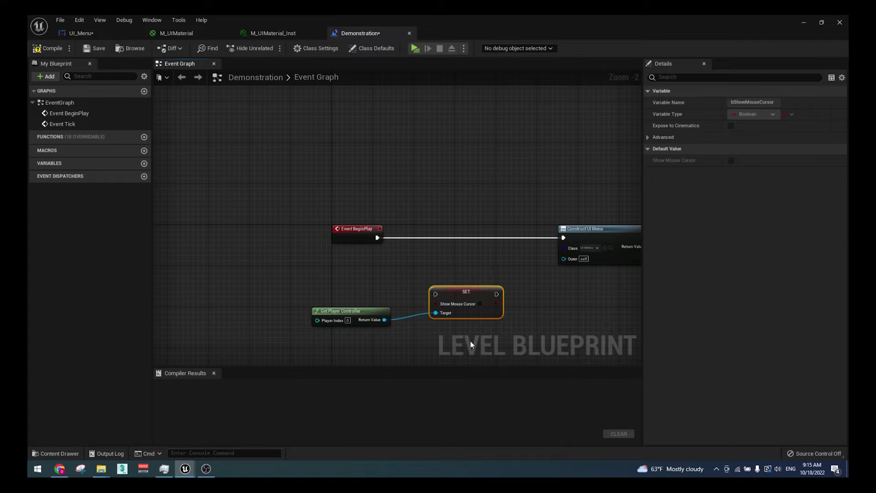
pyautogui.moveTo(438, 293)
pyautogui.mouseDown()
pyautogui.moveTo(403, 237)
pyautogui.moveTo(386, 239)
pyautogui.mouseUp()
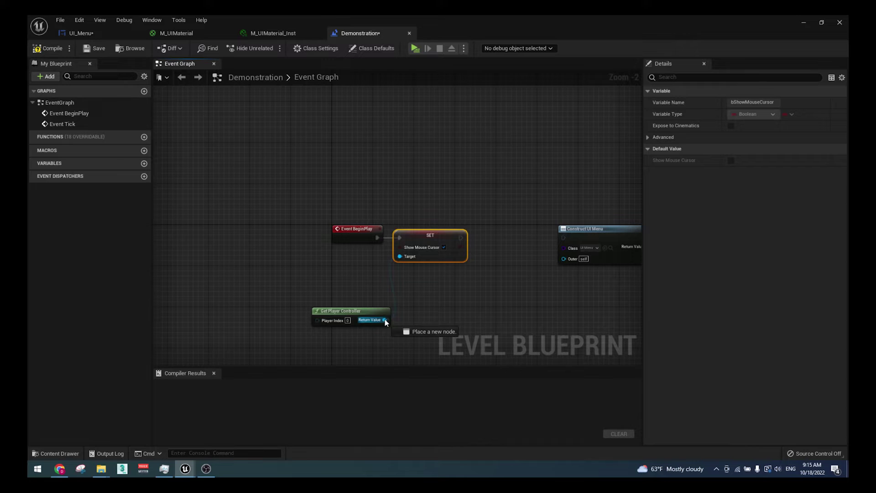
# Insert Set Input Mode UI Only before Construct, then compile and save the blueprint
pyautogui.moveTo(385, 322); pyautogui.dragTo(429, 313)
pyautogui.write('ui mo')
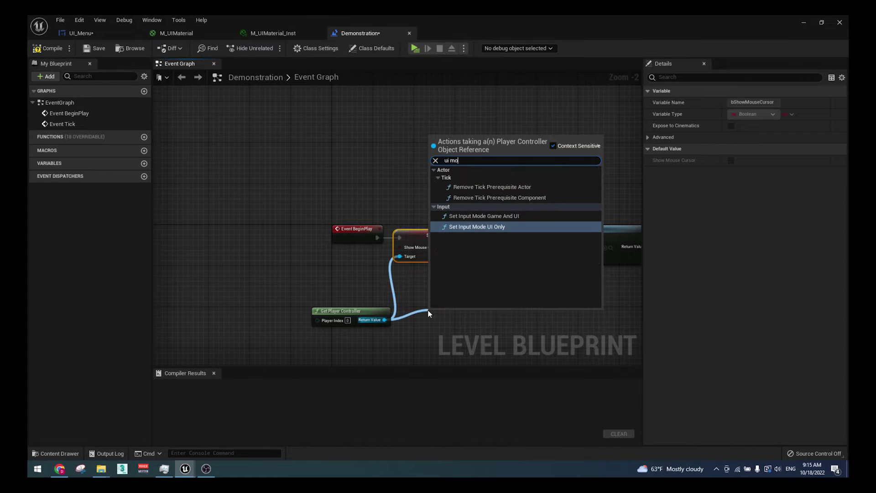
pyautogui.click(509, 227)
pyautogui.moveTo(433, 319); pyautogui.dragTo(466, 238)
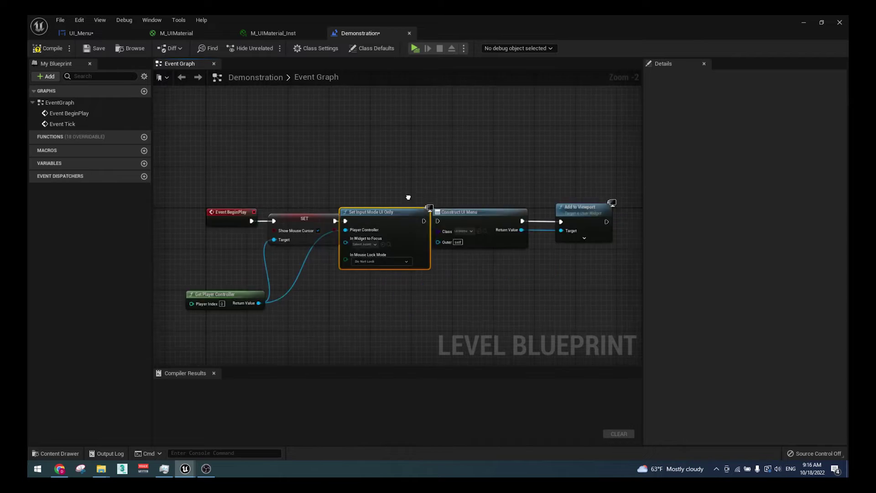
pyautogui.moveTo(553, 206); pyautogui.dragTo(322, 186, button='right')
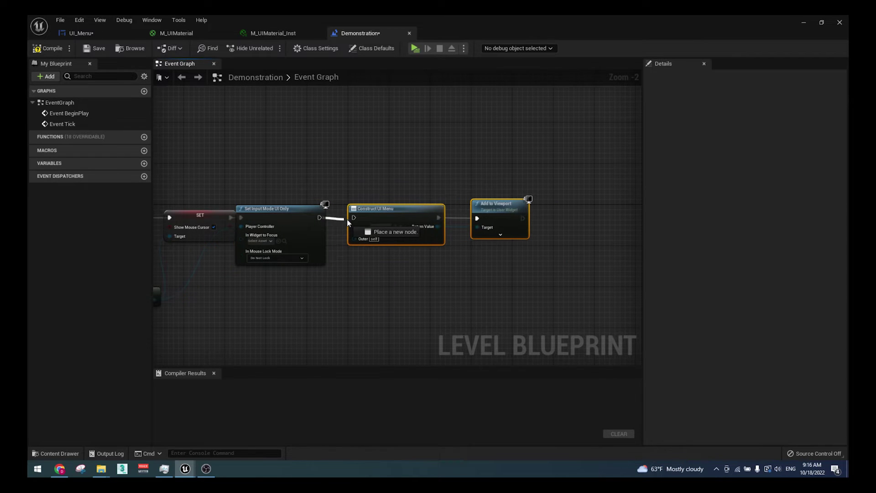
pyautogui.click(45, 51)
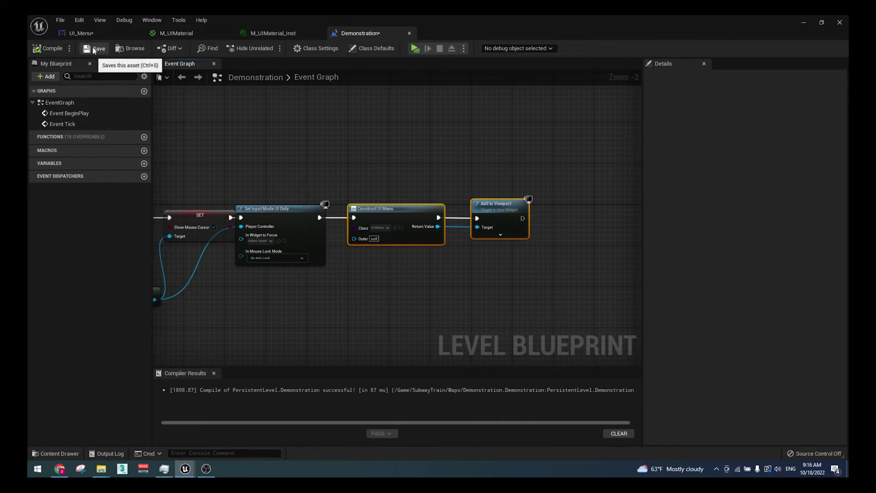
pyautogui.click(94, 49)
pyautogui.moveTo(320, 119); pyautogui.dragTo(442, 135, button='right')
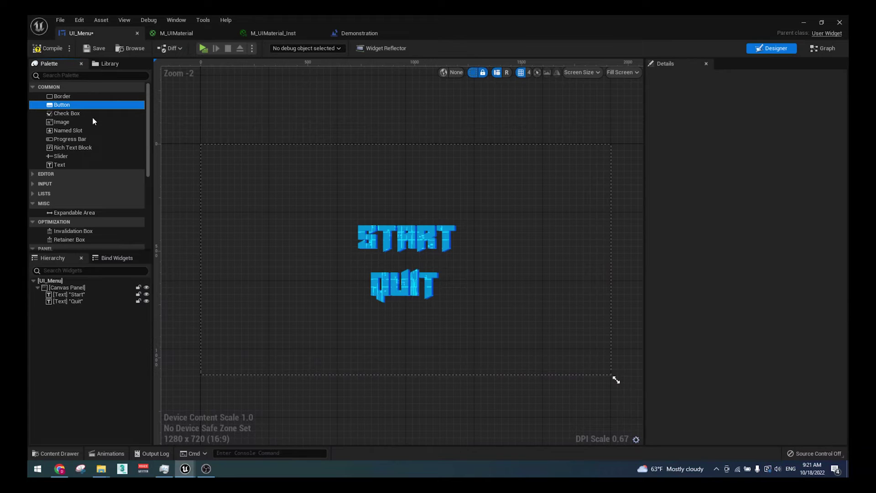
# Place a new button over the START text and set its background alpha to 0
pyautogui.moveTo(93, 120); pyautogui.dragTo(360, 223)
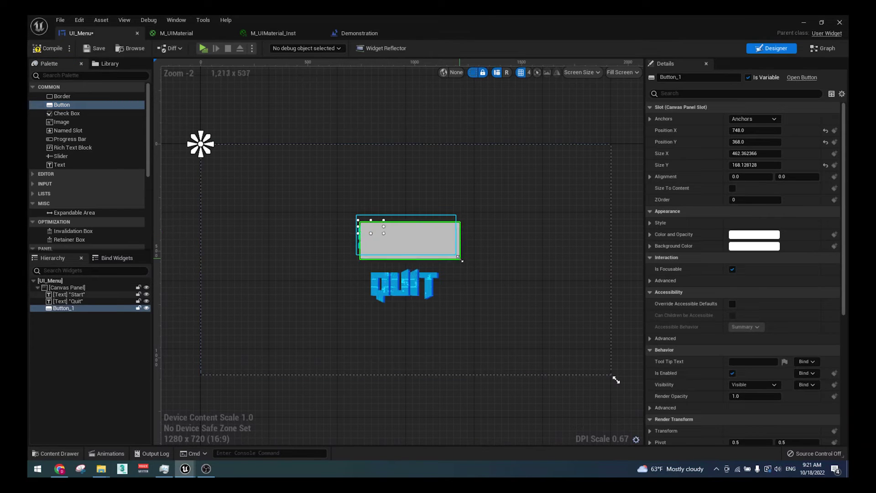
pyautogui.moveTo(444, 245); pyautogui.dragTo(437, 241)
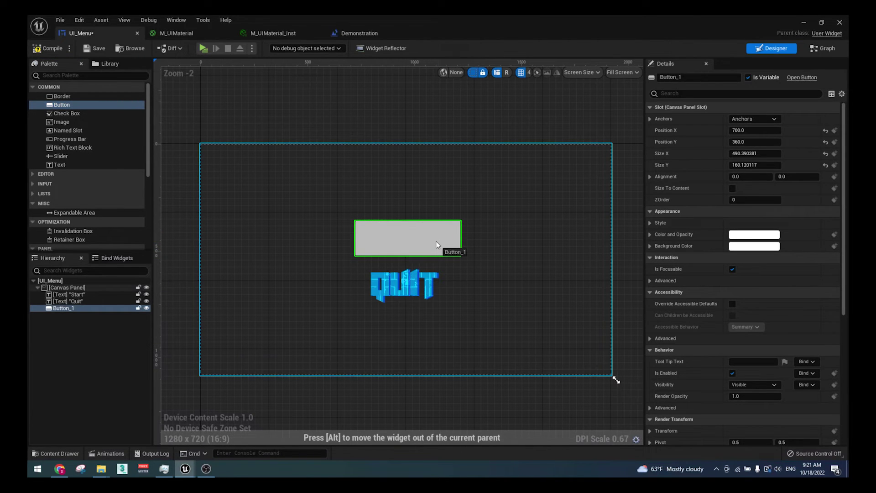
pyautogui.click(754, 246)
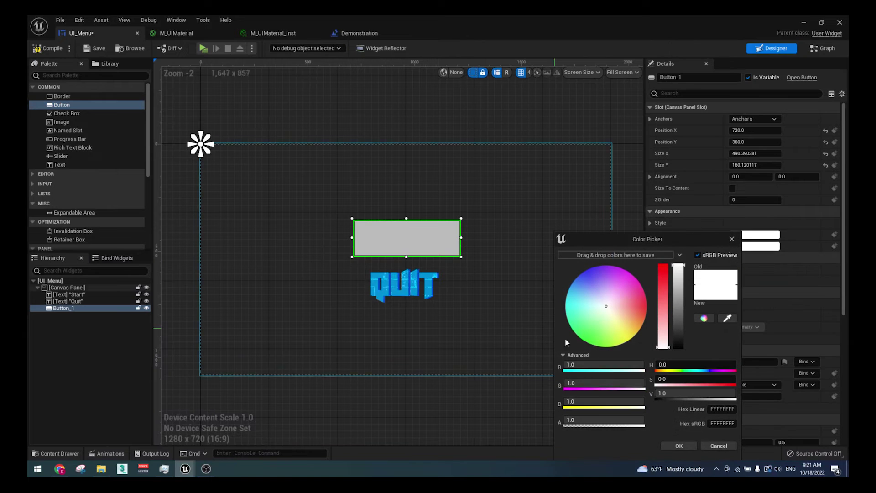
pyautogui.moveTo(547, 422); pyautogui.dragTo(422, 429)
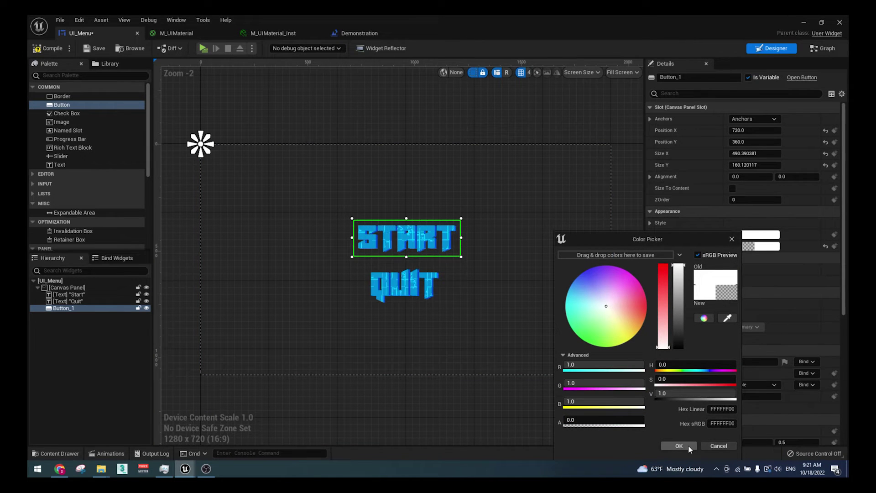
pyautogui.click(689, 446)
pyautogui.scroll(-3, 764, 343)
pyautogui.scroll(-5, 764, 328)
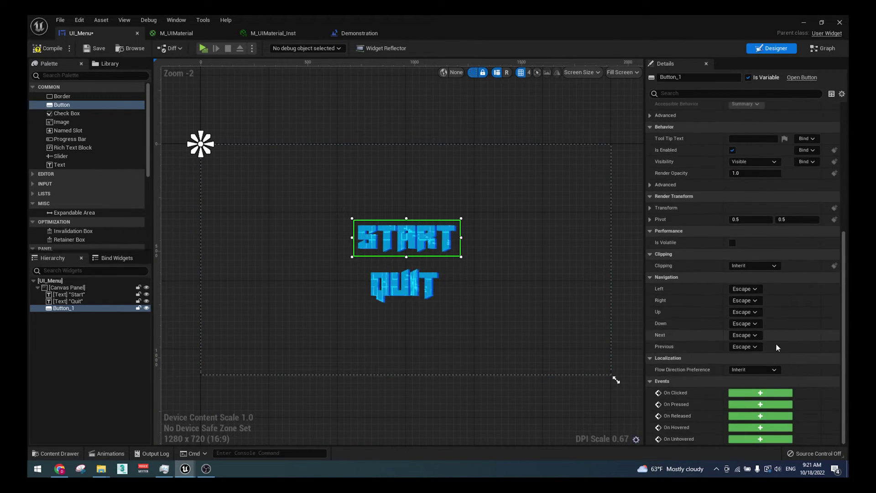
# Wire the Start button's On Clicked to Open Level 'Stylized_Egypt_Demo' and compile
pyautogui.click(753, 393)
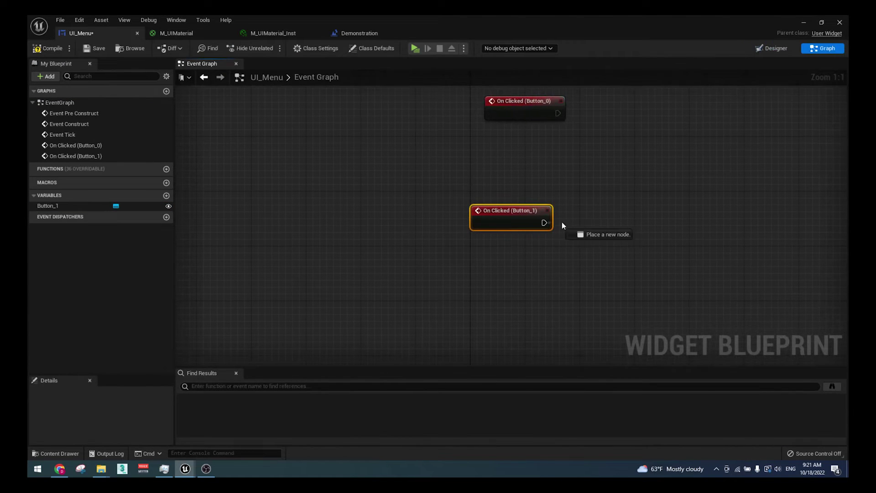
pyautogui.moveTo(562, 223); pyautogui.dragTo(575, 222)
pyautogui.write('open')
pyautogui.click(624, 252)
pyautogui.hotkey('ctrl', 'v')
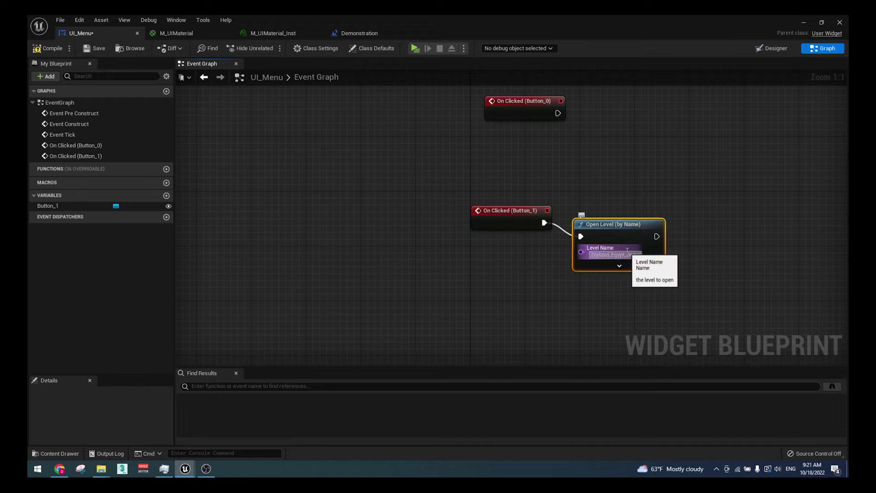
pyautogui.moveTo(626, 231); pyautogui.dragTo(626, 218)
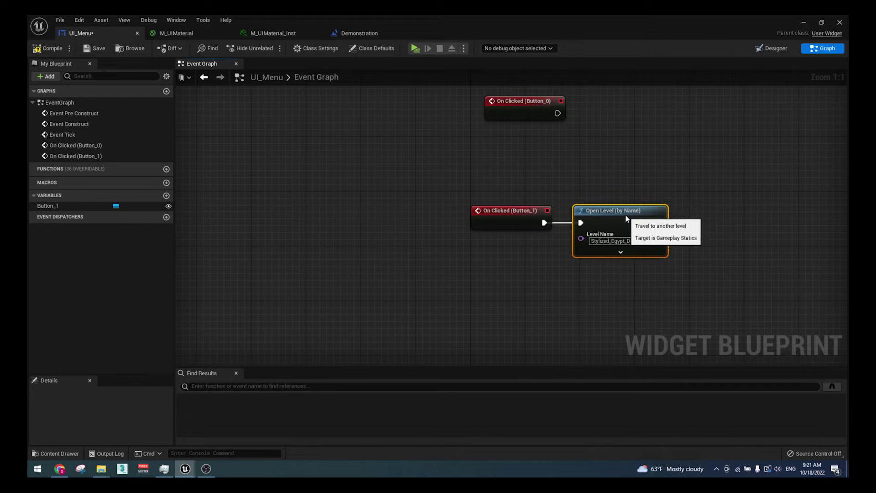
pyautogui.click(49, 48)
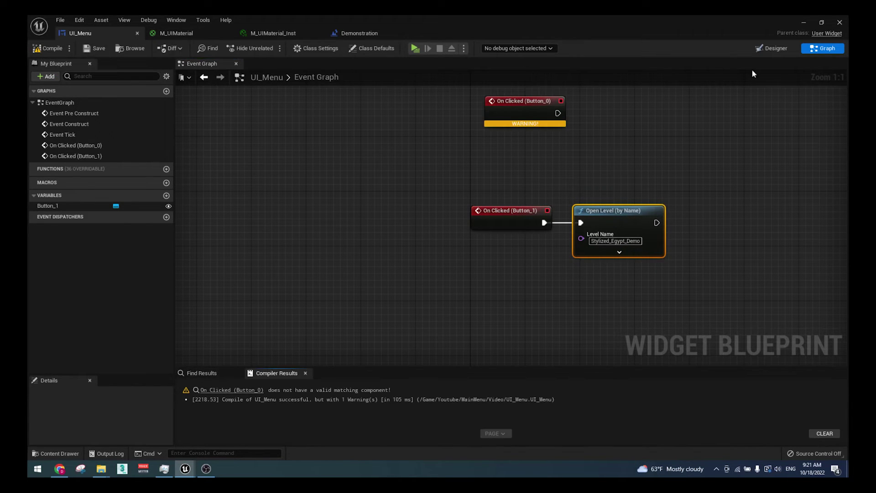
# Place a button over QUIT with a white (RGB 1.0) background at alpha 0
pyautogui.click(773, 48)
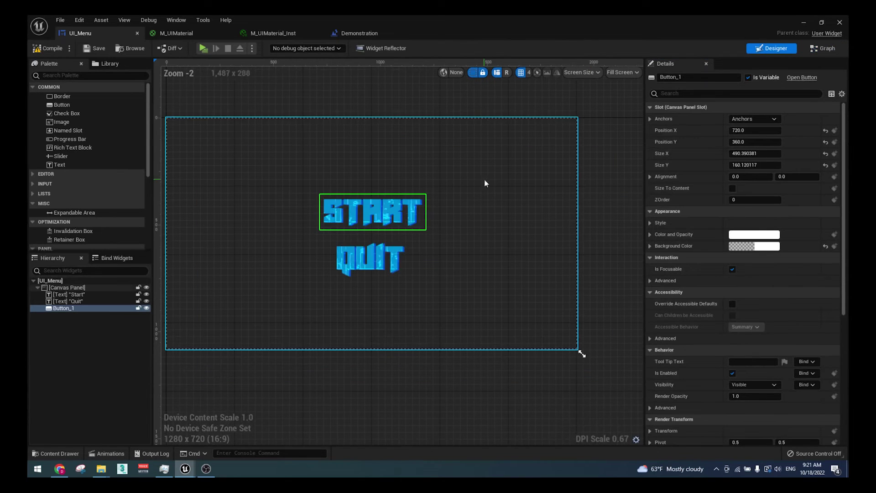
pyautogui.moveTo(61, 105)
pyautogui.mouseDown()
pyautogui.moveTo(303, 249)
pyautogui.moveTo(318, 238)
pyautogui.moveTo(410, 281)
pyautogui.moveTo(418, 275)
pyautogui.mouseUp()
pyautogui.click(754, 235)
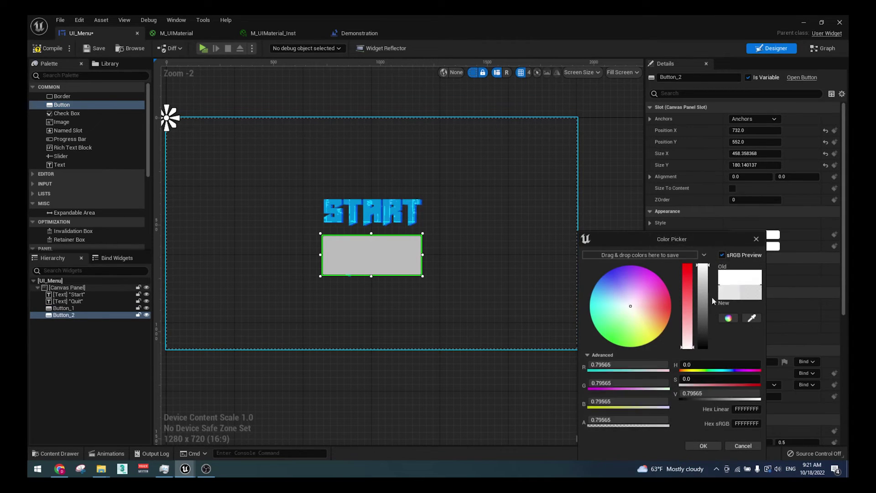
pyautogui.moveTo(712, 300); pyautogui.dragTo(703, 265)
pyautogui.moveTo(664, 425); pyautogui.dragTo(588, 424)
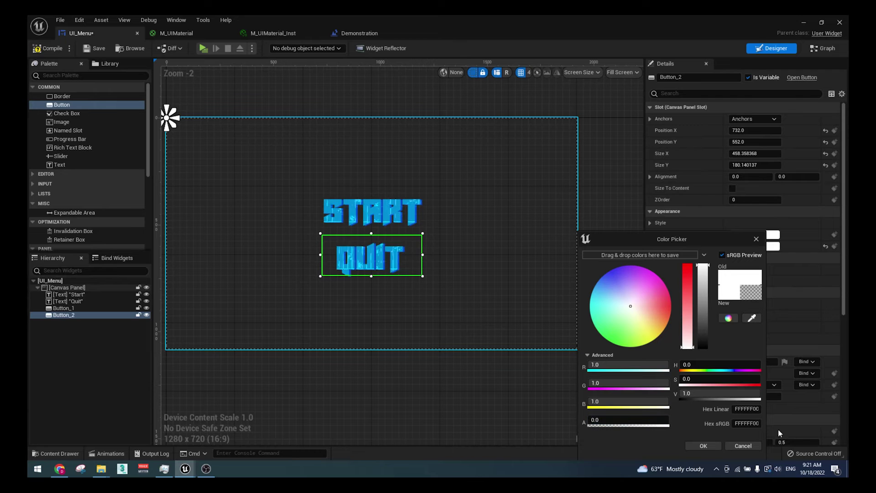
pyautogui.click(715, 448)
pyautogui.scroll(-5, 757, 382)
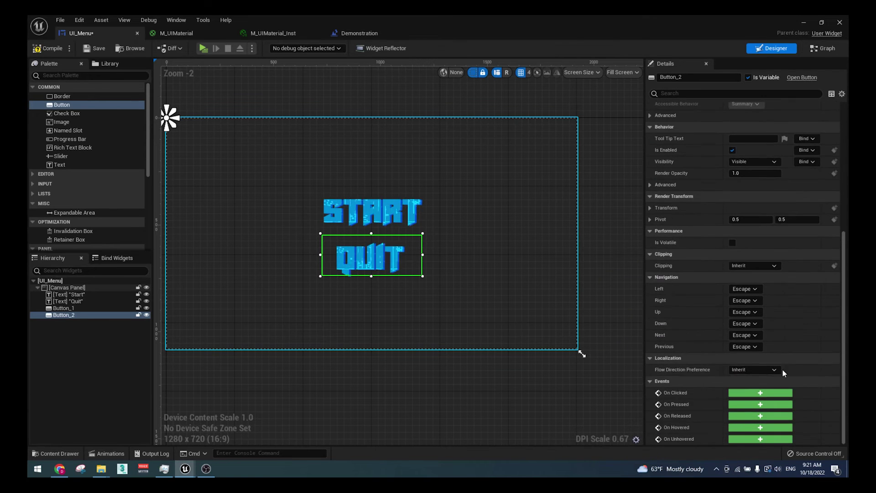
# Connect the Quit button's On Clicked event to a Quit Game node
pyautogui.click(757, 394)
pyautogui.moveTo(543, 222); pyautogui.dragTo(609, 227)
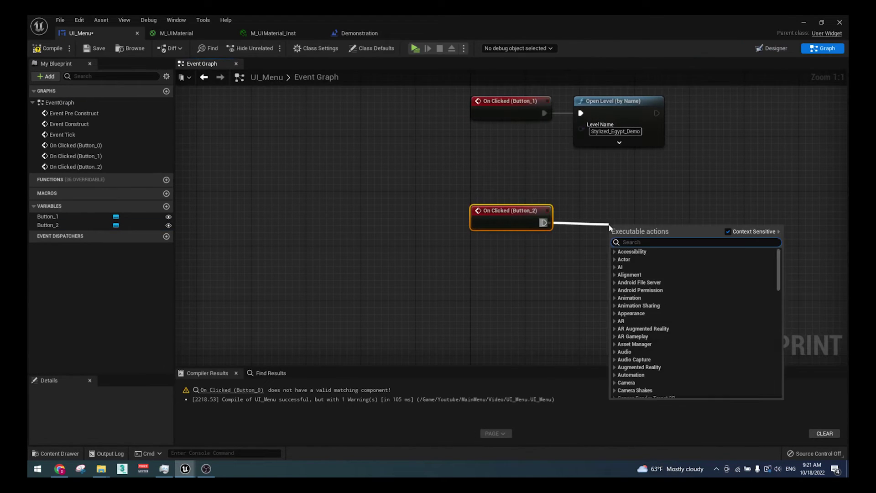
pyautogui.write('quit')
pyautogui.press('Return')
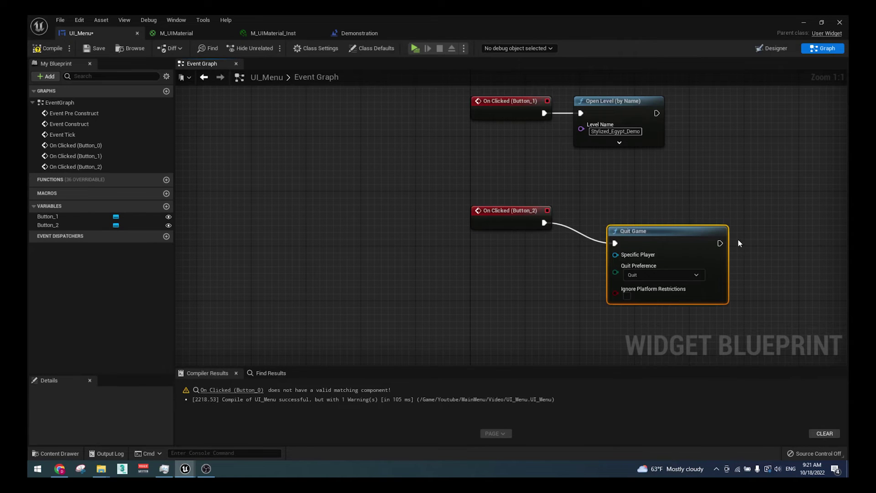
# Delete the leftover Button_0 On Clicked event and compile the blueprint
pyautogui.doubleClick(75, 145)
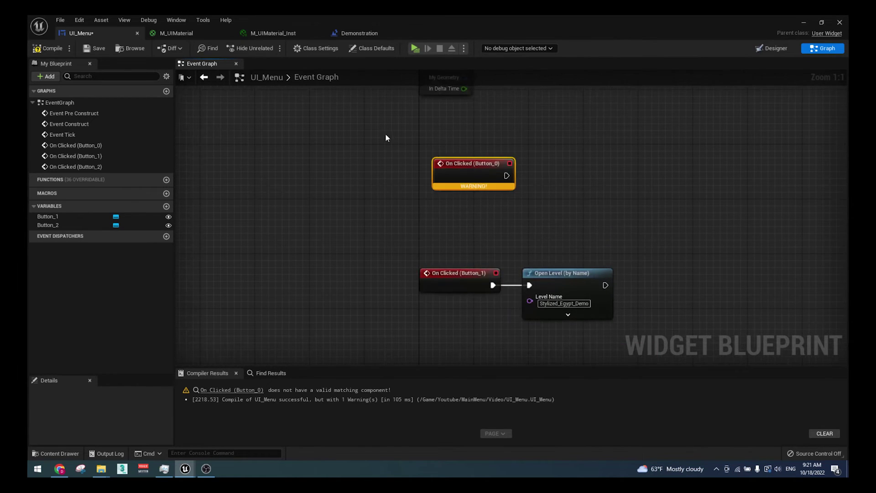
pyautogui.press('Delete')
pyautogui.click(48, 48)
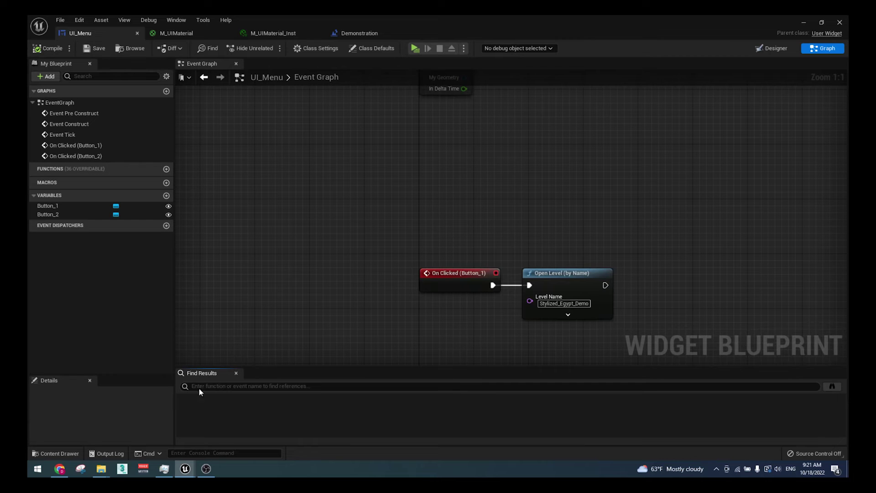
# Verify in Standalone Game that START loads the Egypt level, then import a 01_Music WAV
pyautogui.click(416, 48)
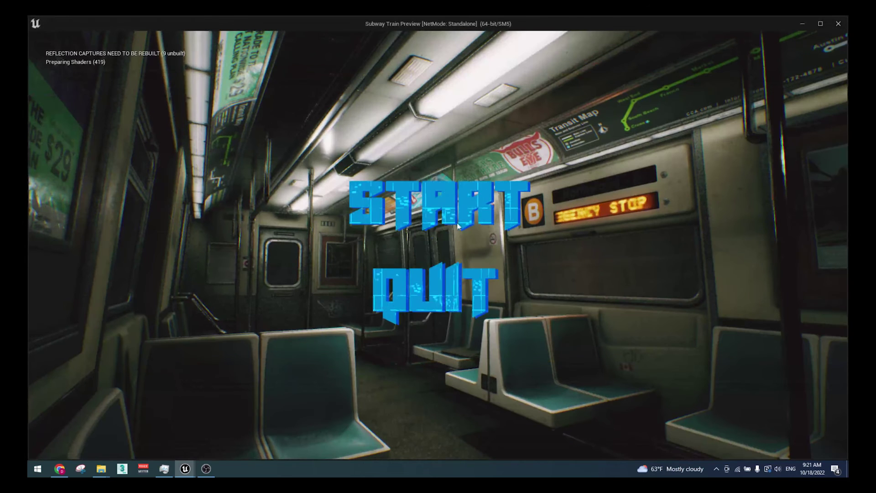
pyautogui.click(452, 214)
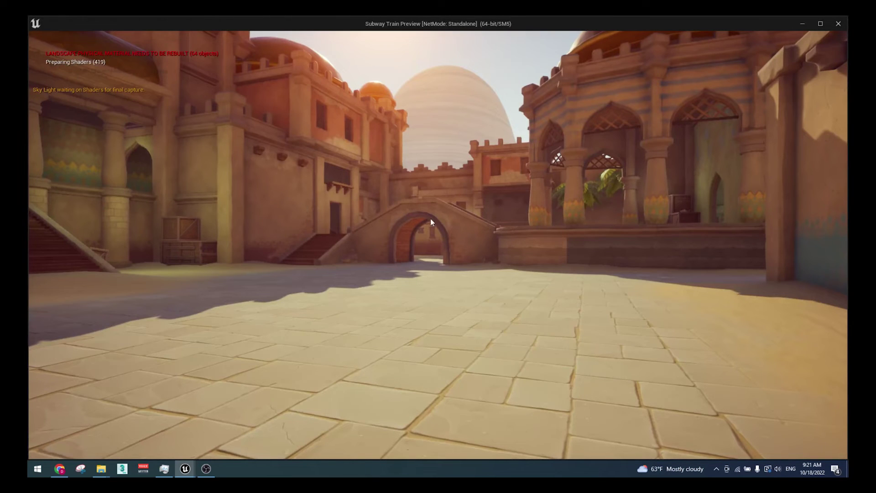
pyautogui.press('Escape')
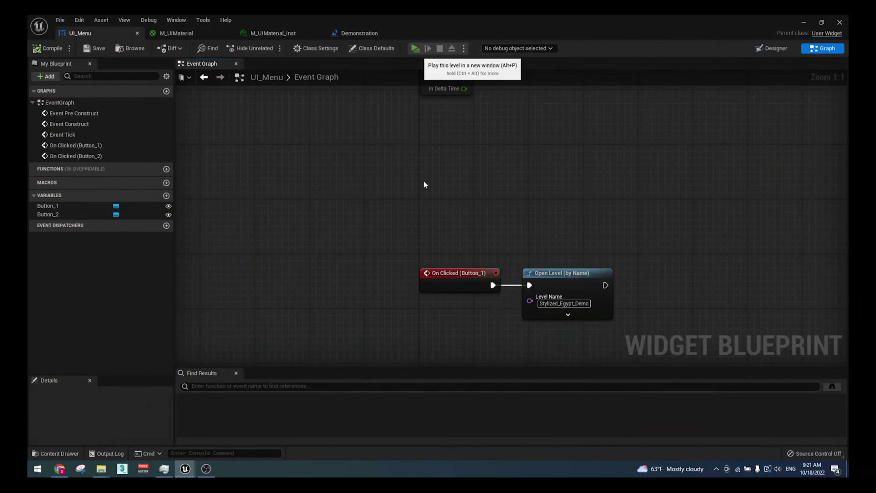
pyautogui.click(416, 49)
pyautogui.click(427, 299)
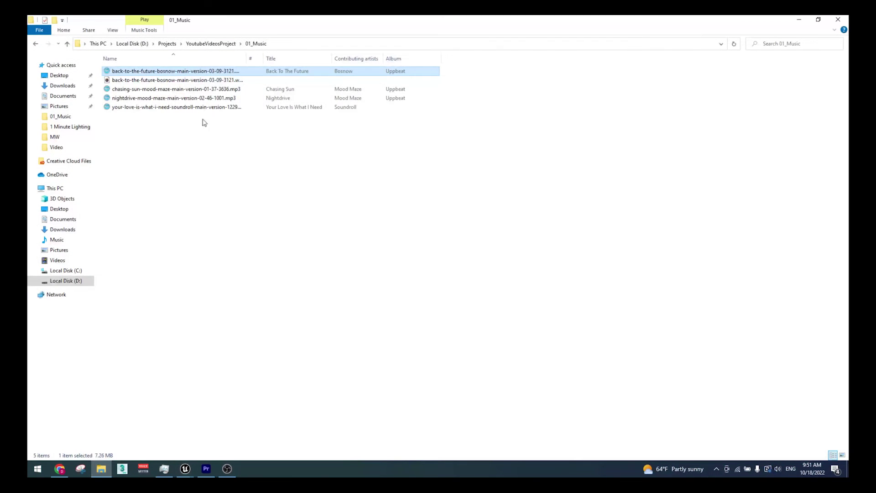
pyautogui.moveTo(154, 81)
pyautogui.mouseDown()
pyautogui.moveTo(193, 464)
pyautogui.moveTo(172, 435)
pyautogui.moveTo(417, 347)
pyautogui.mouseUp()
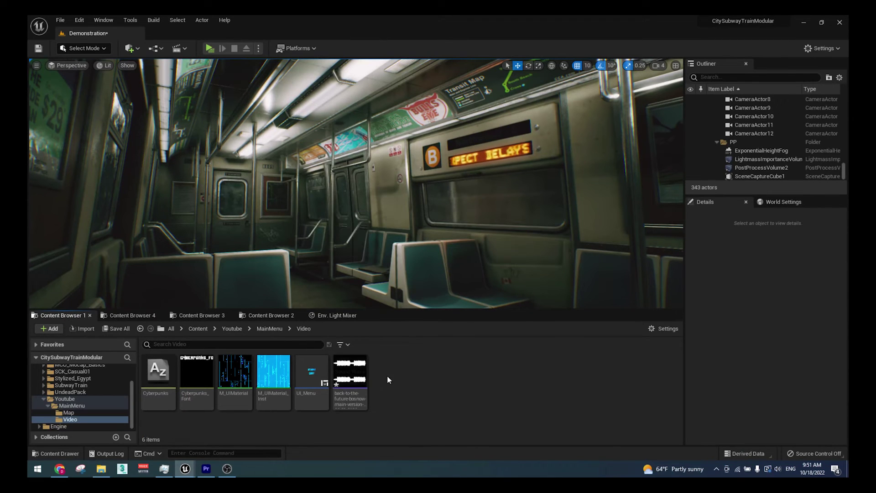
# Place the back-to-the-future sound wave in the level and enable Looping on the asset
pyautogui.moveTo(350, 377); pyautogui.dragTo(330, 297)
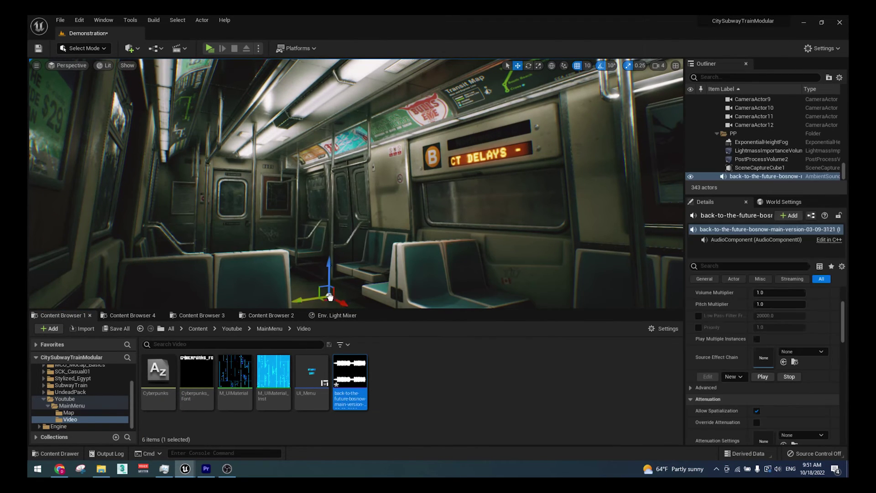
pyautogui.doubleClick(350, 378)
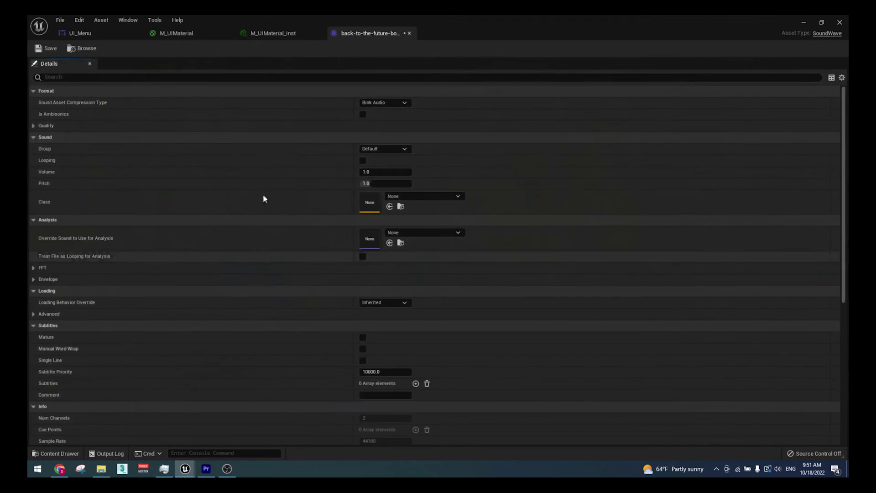
pyautogui.click(363, 160)
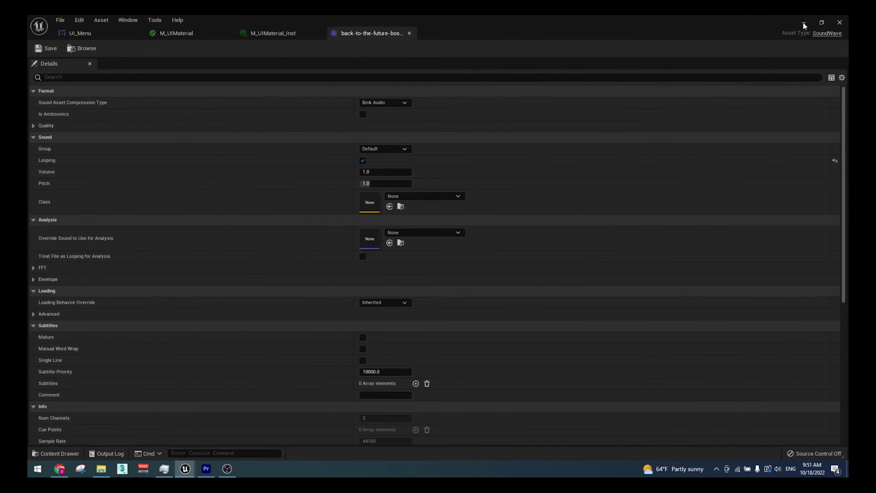